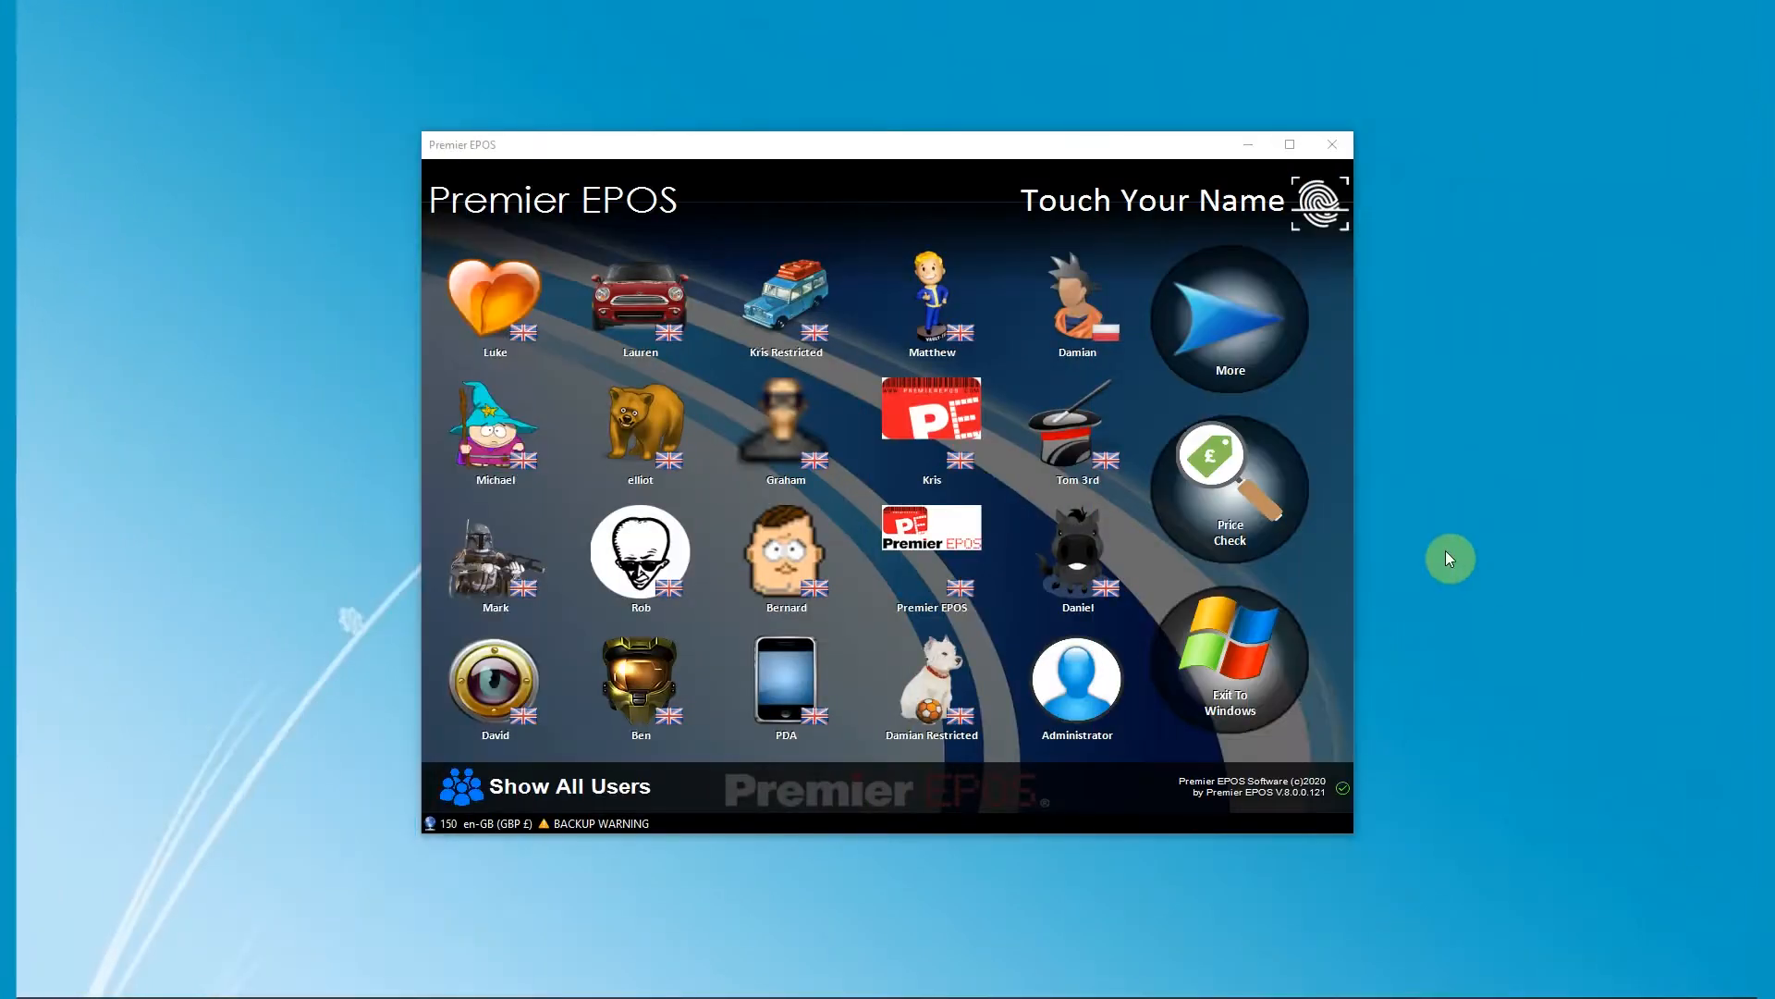
Step: Log in as Administrator and open the sales screen
left_click(1078, 713)
left_click(520, 588)
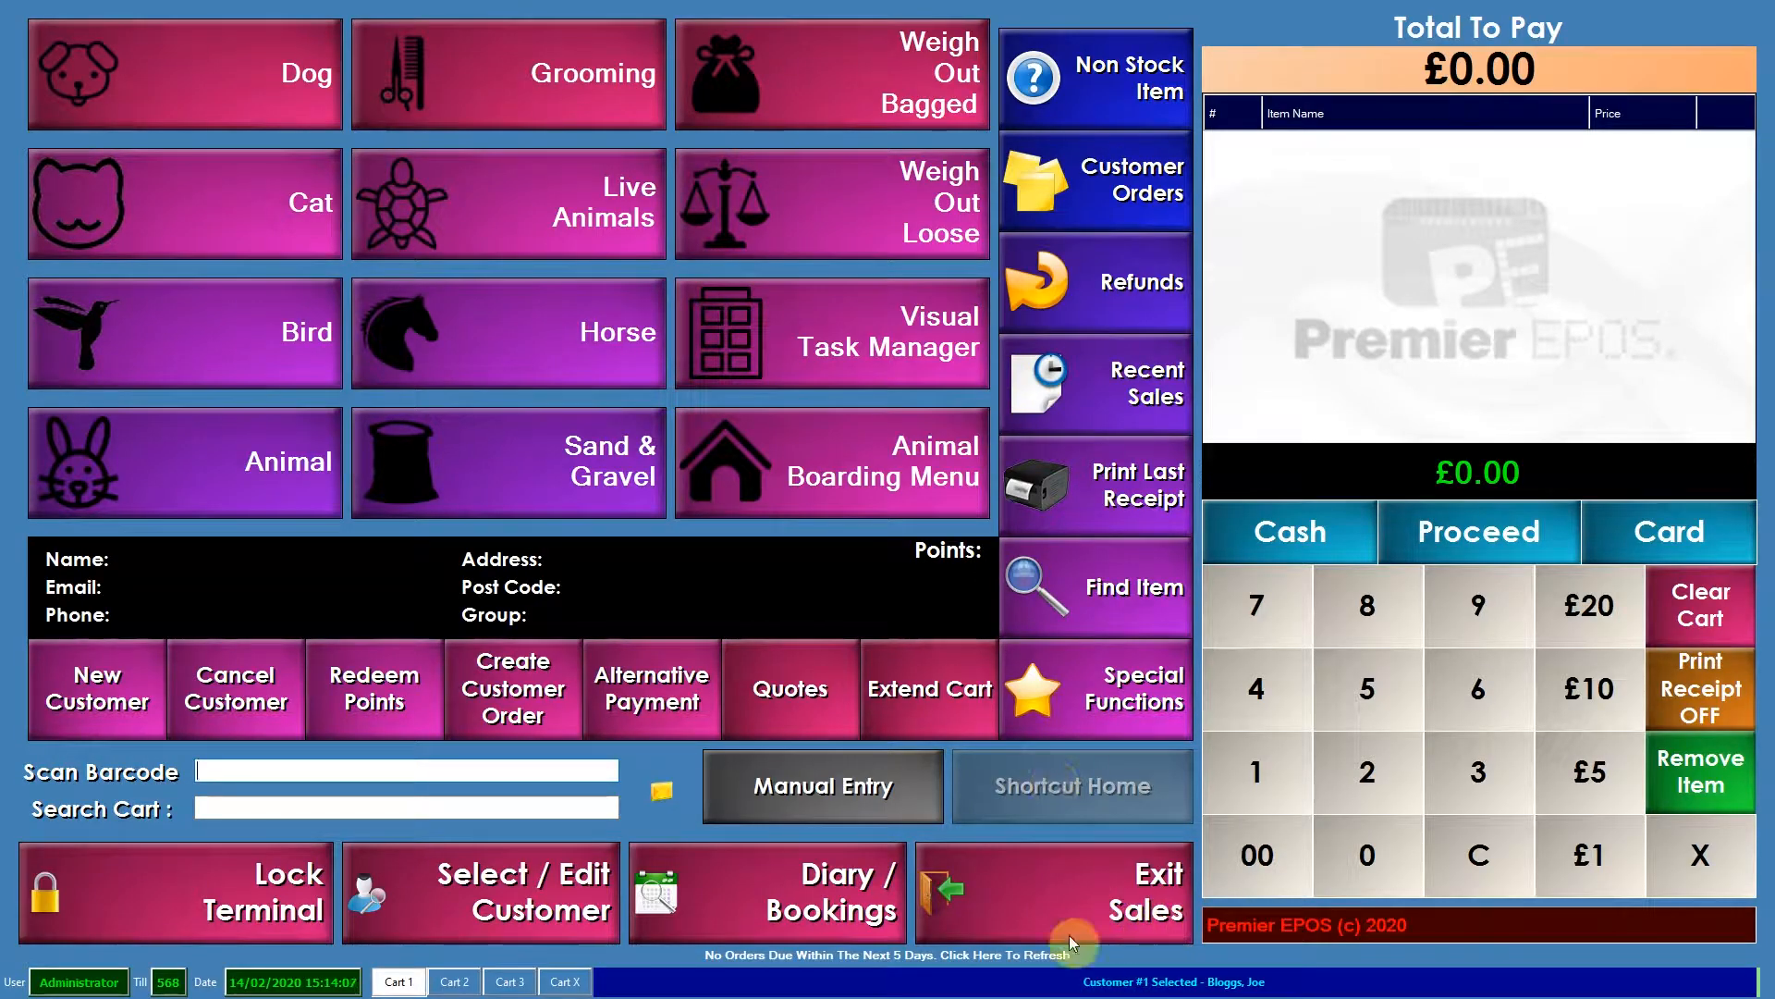
Step: Check the selected customer's loyalty points in the customer record and close it without making changes
left_click(712, 453)
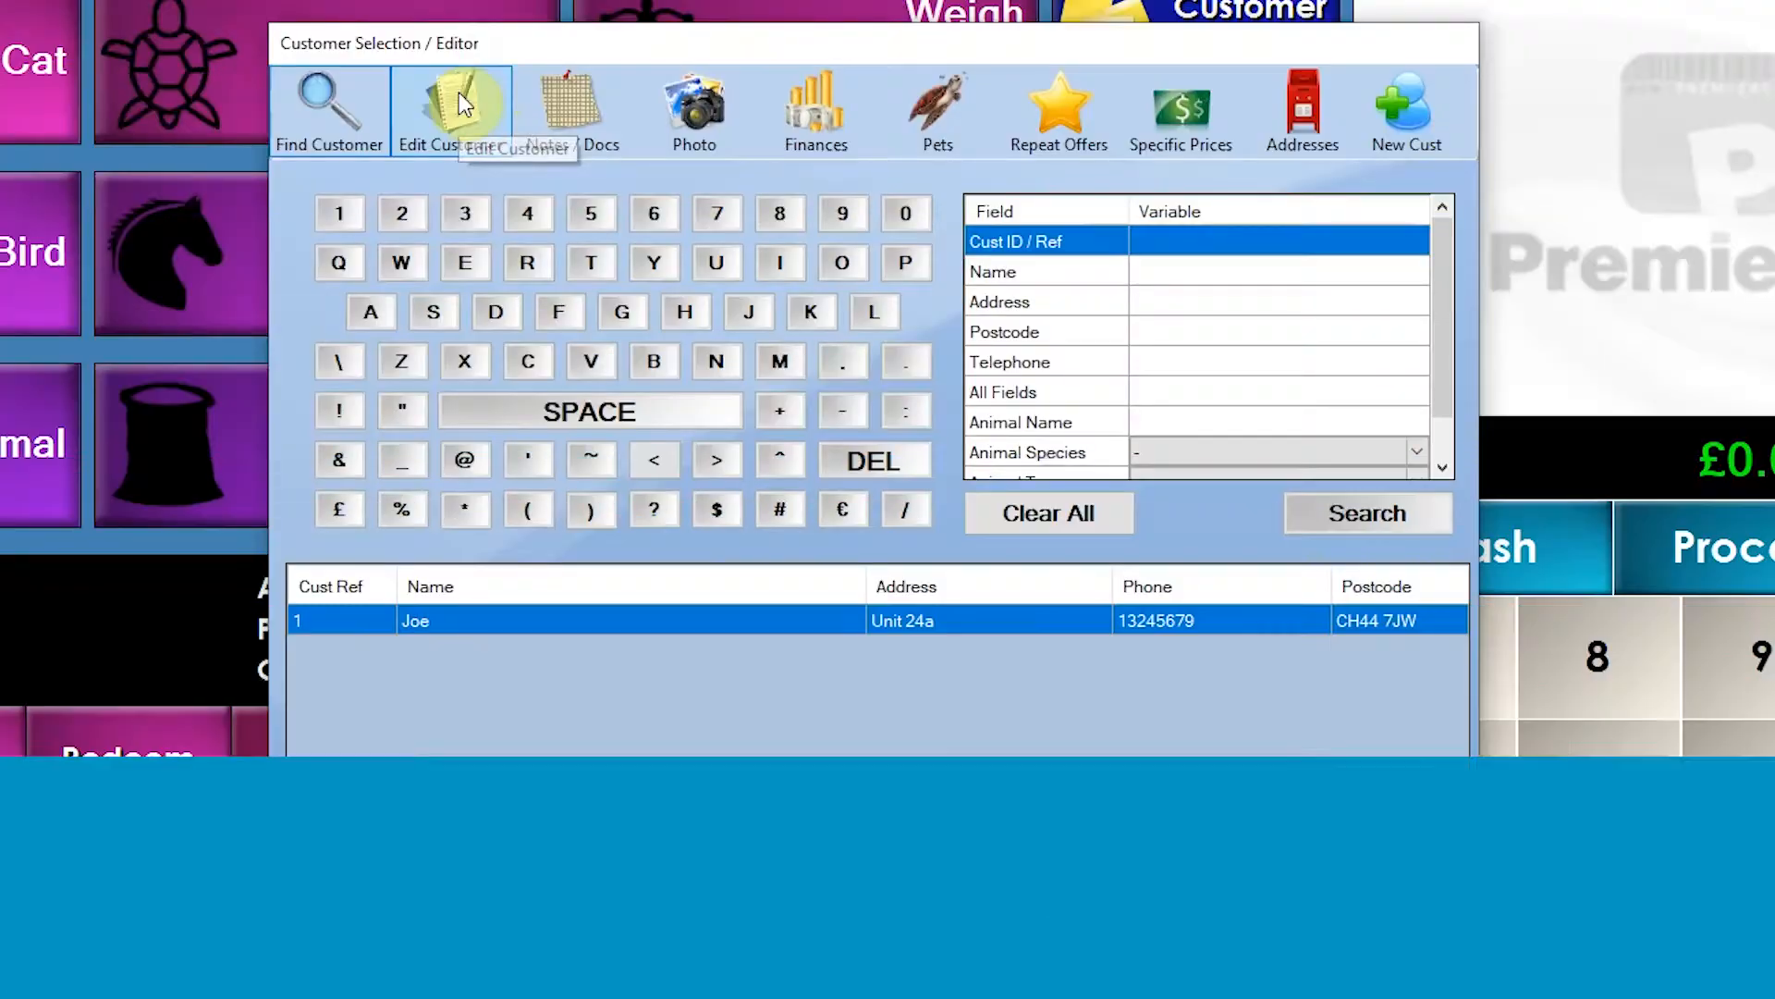
left_click(589, 229)
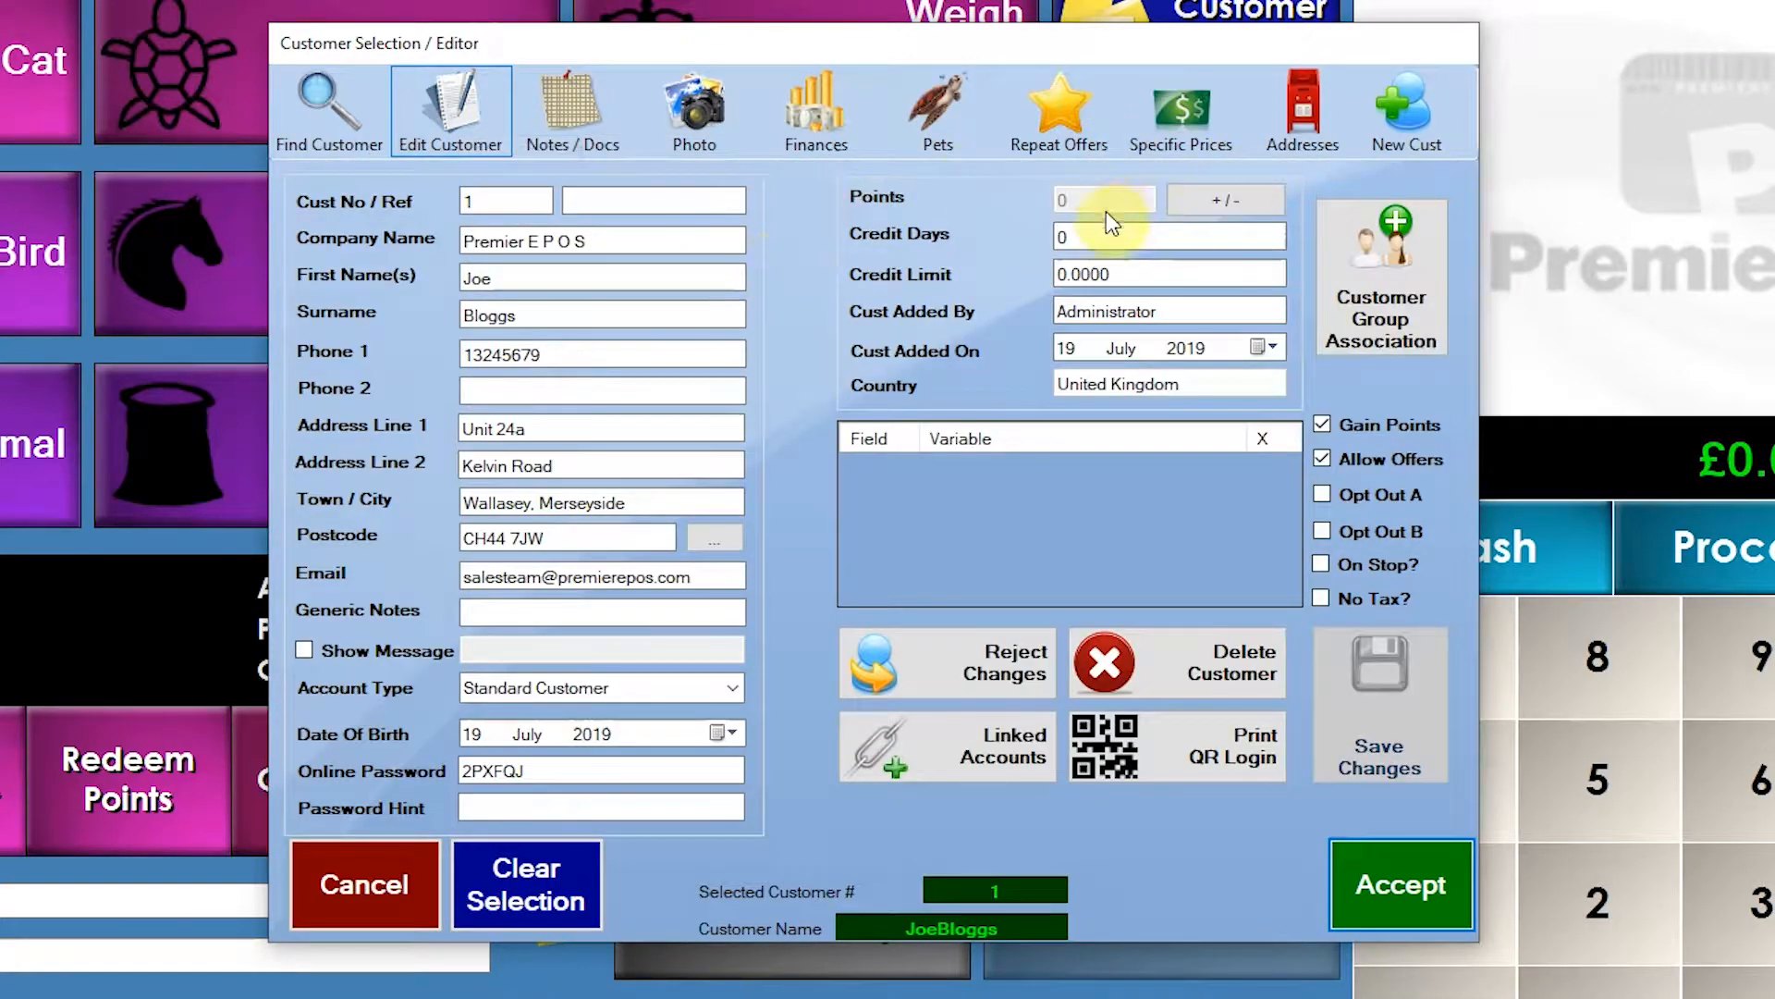
left_click(374, 878)
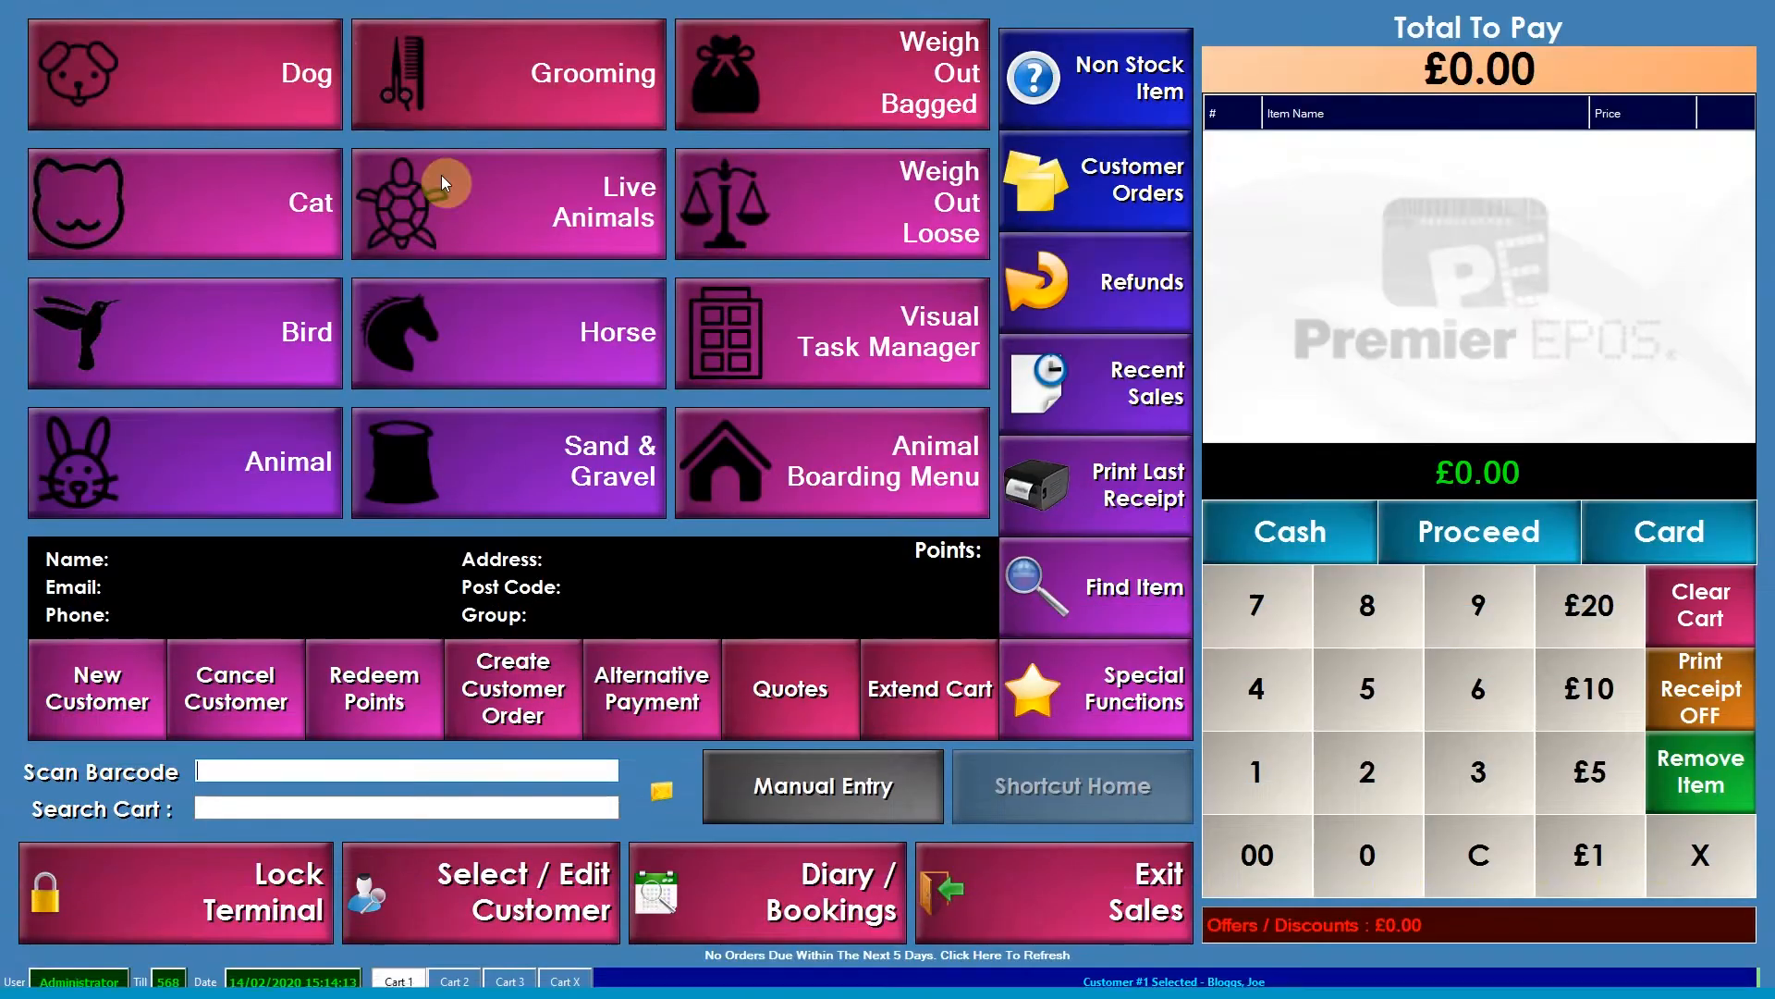
Step: Sell one Complete Beef+Veg 15kg from the Dog products to the selected customer and take the exact amount in cash
left_click(444, 182)
left_click(123, 143)
left_click(180, 175)
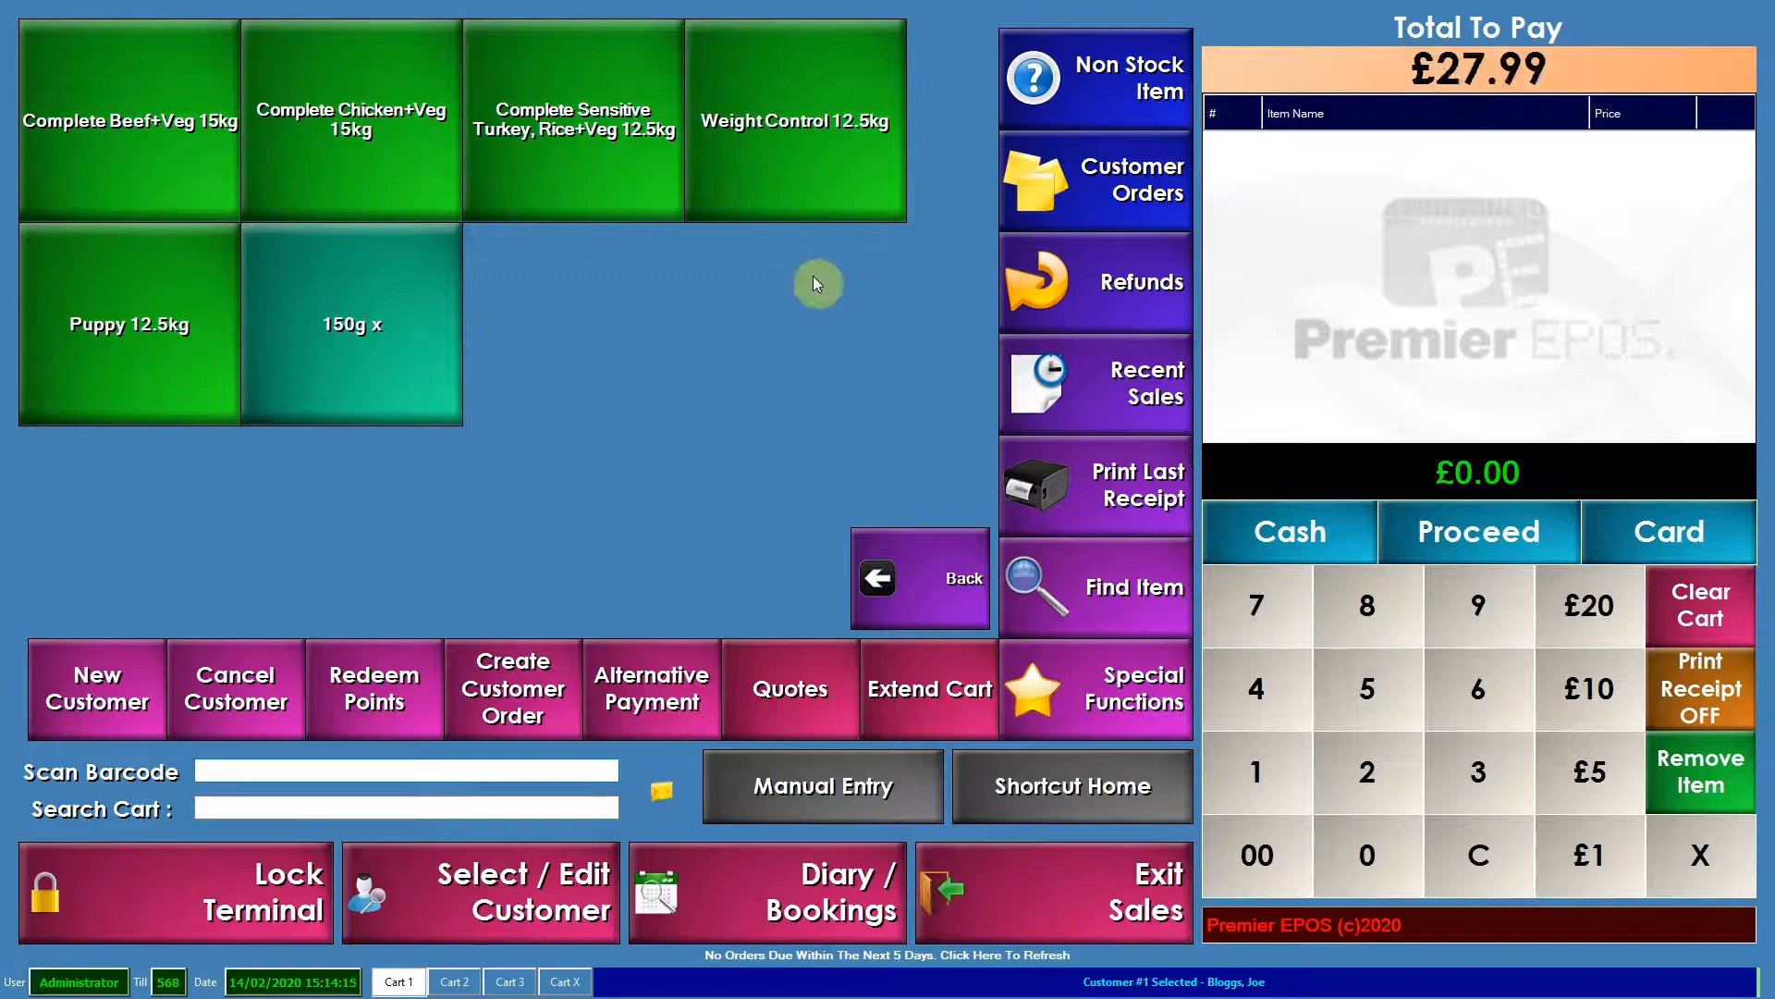
left_click(1313, 529)
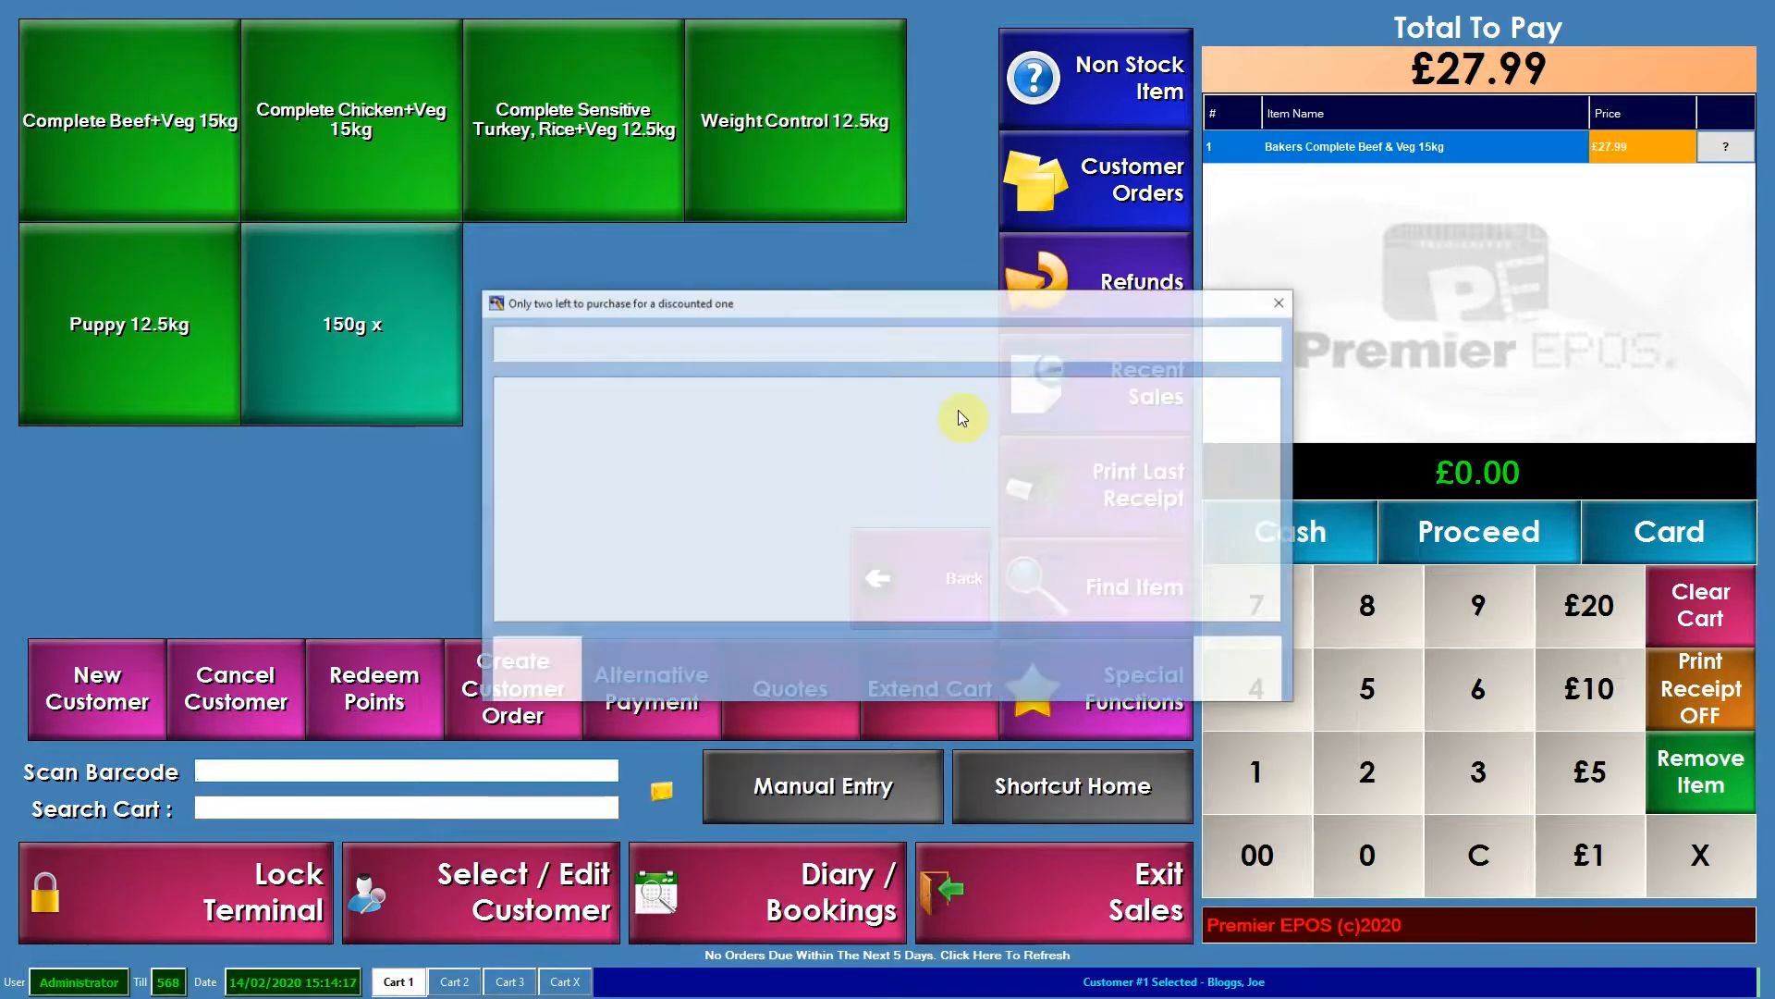
left_click(1238, 662)
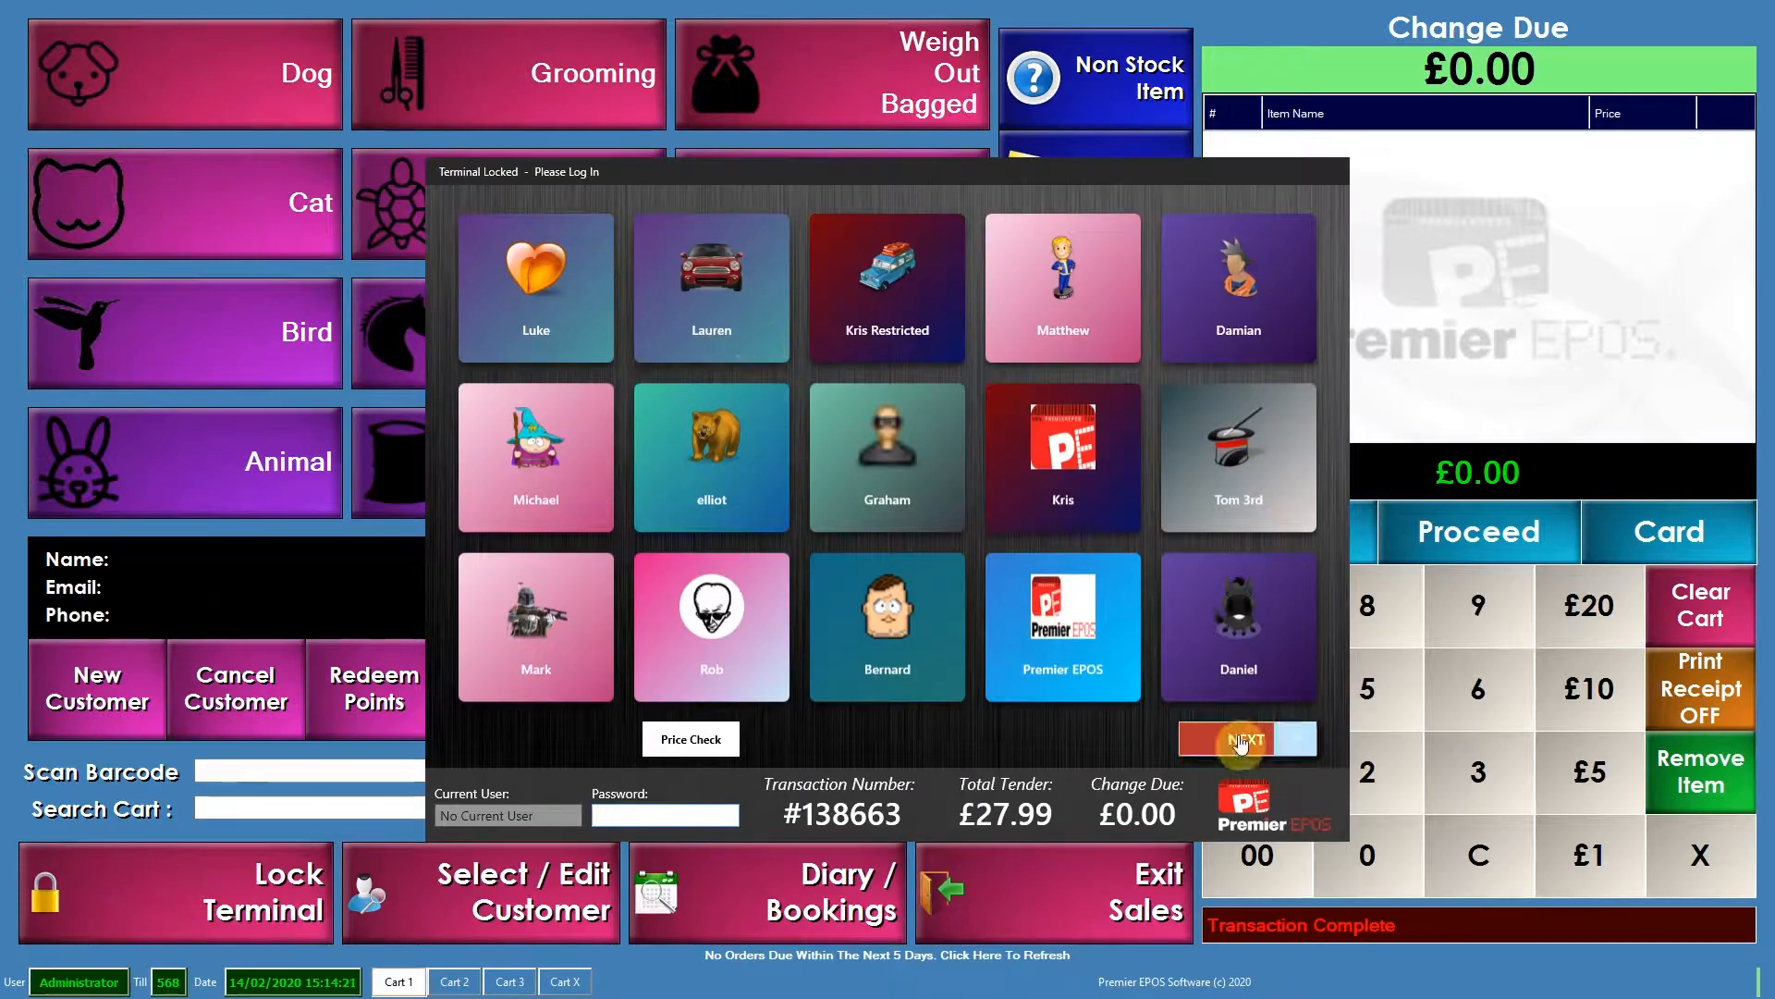
Step: Log back in as Administrator and open the first listed customer's record to check the loyalty points
left_click(1241, 742)
left_click(1222, 323)
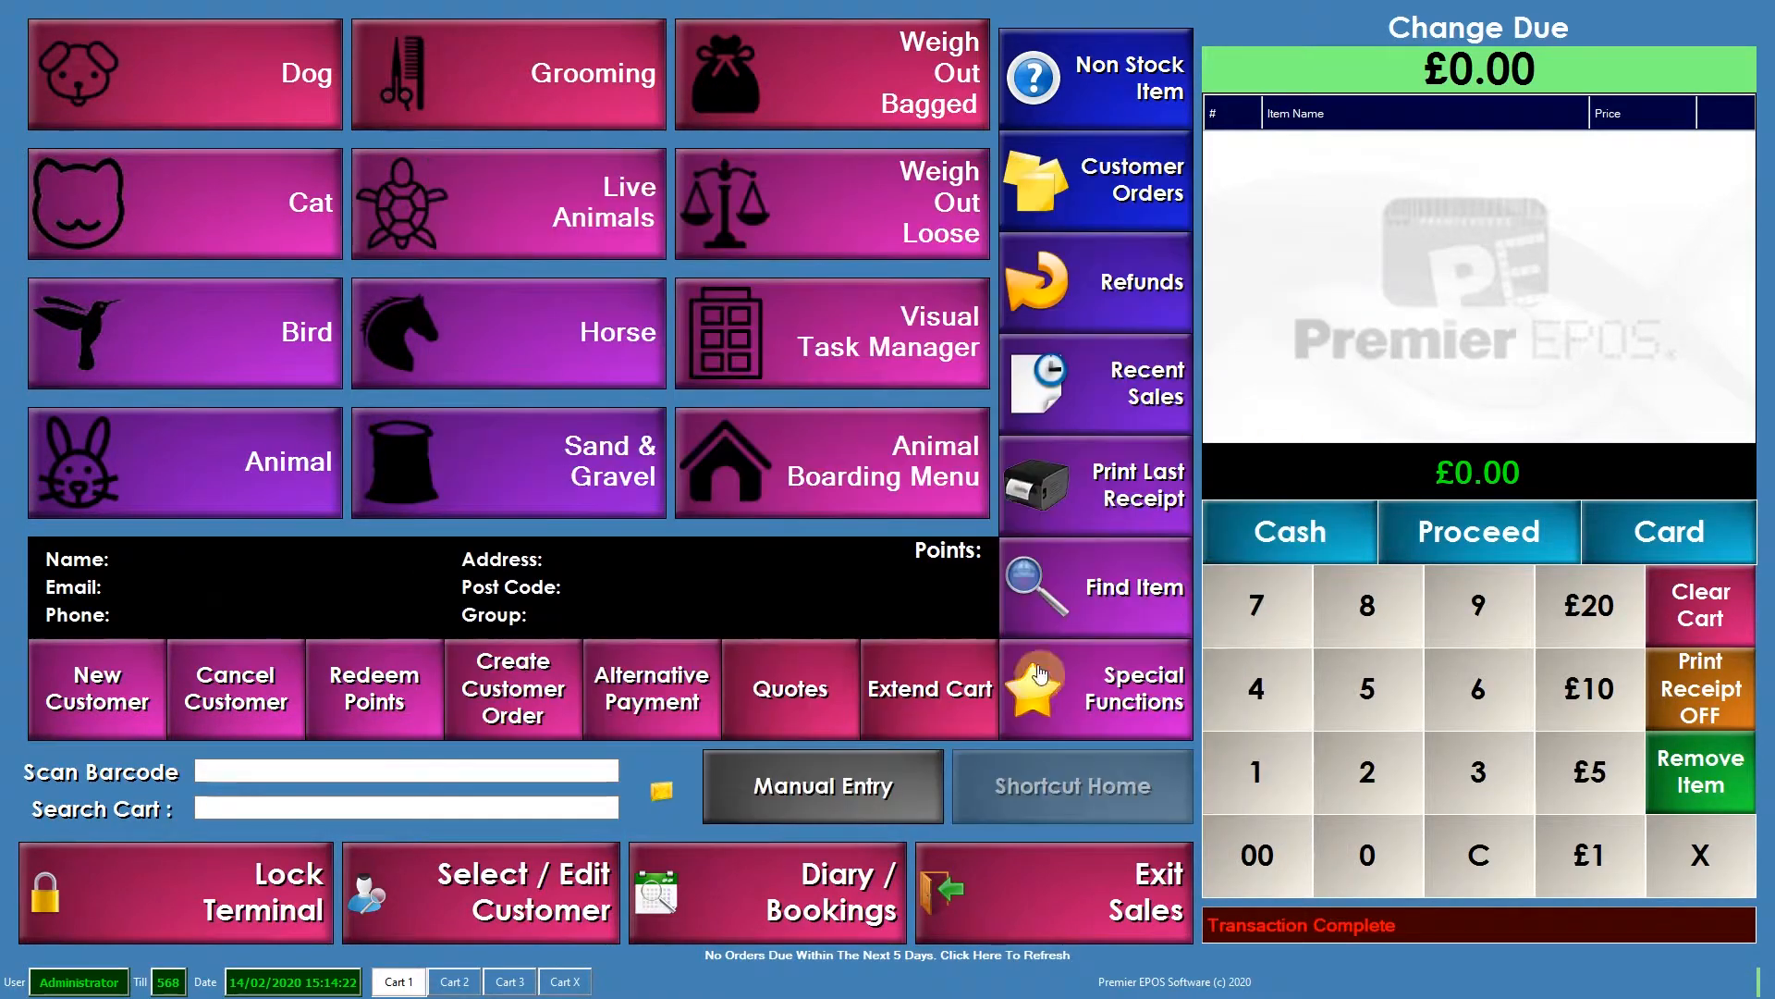
left_click(757, 571)
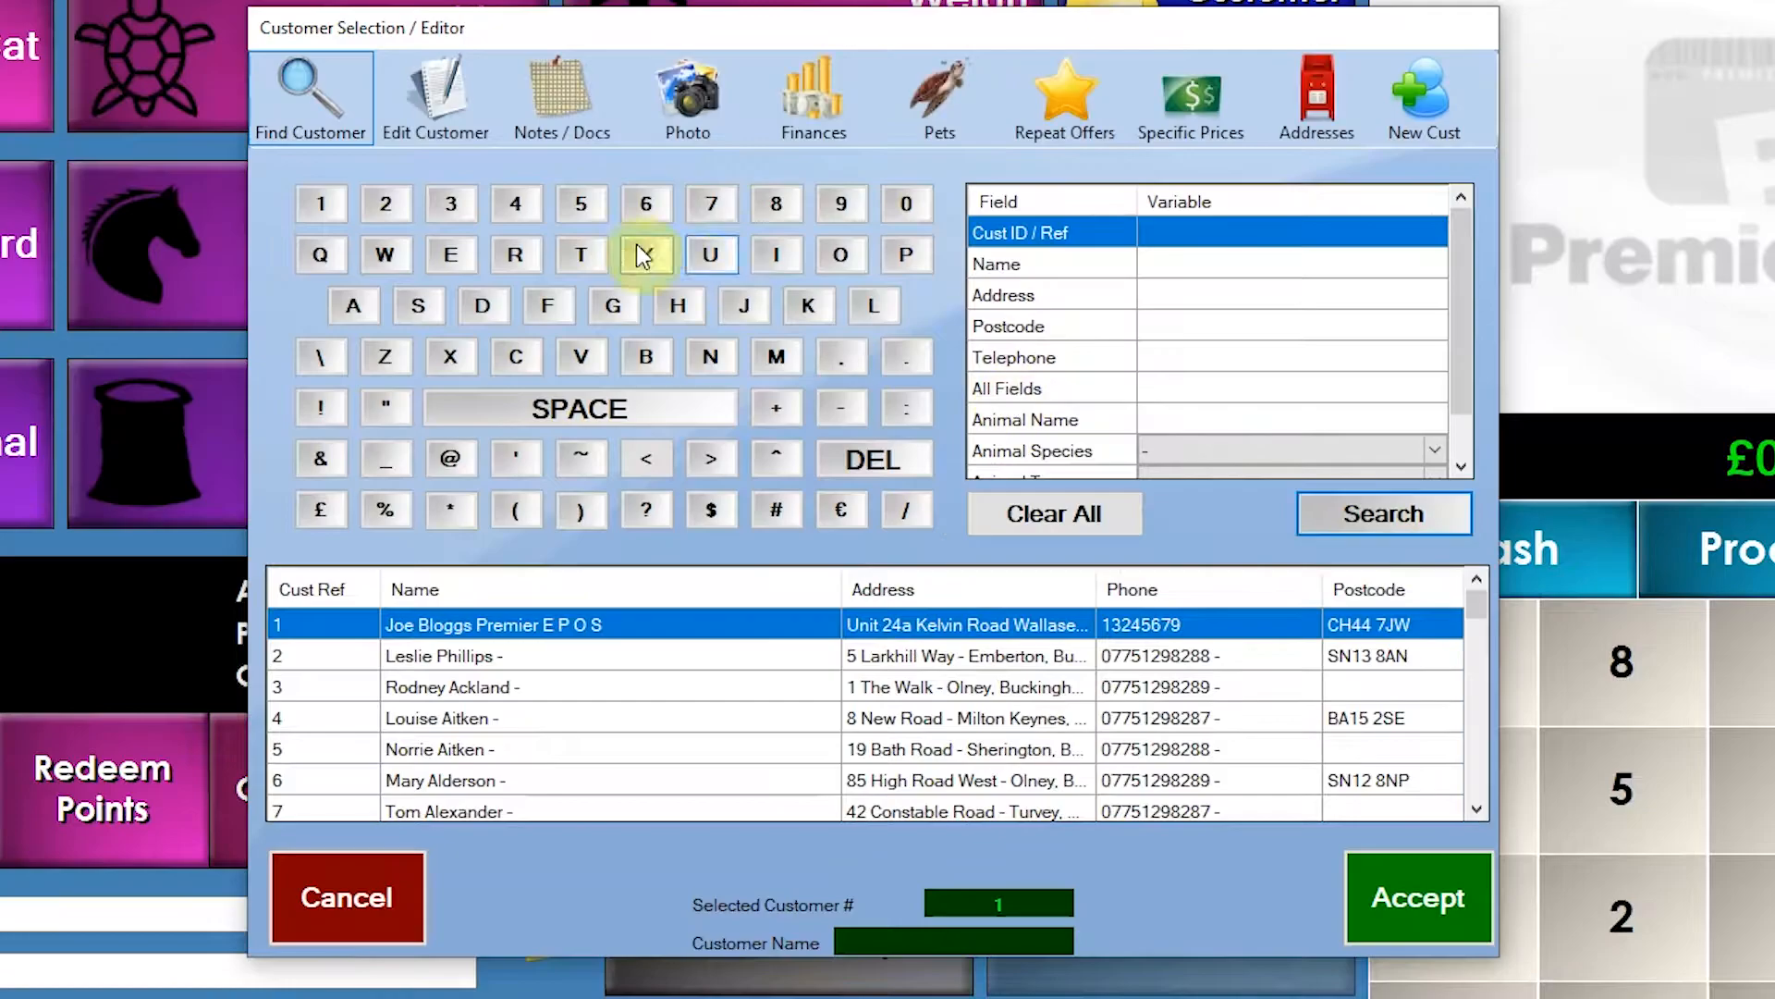
left_click(458, 119)
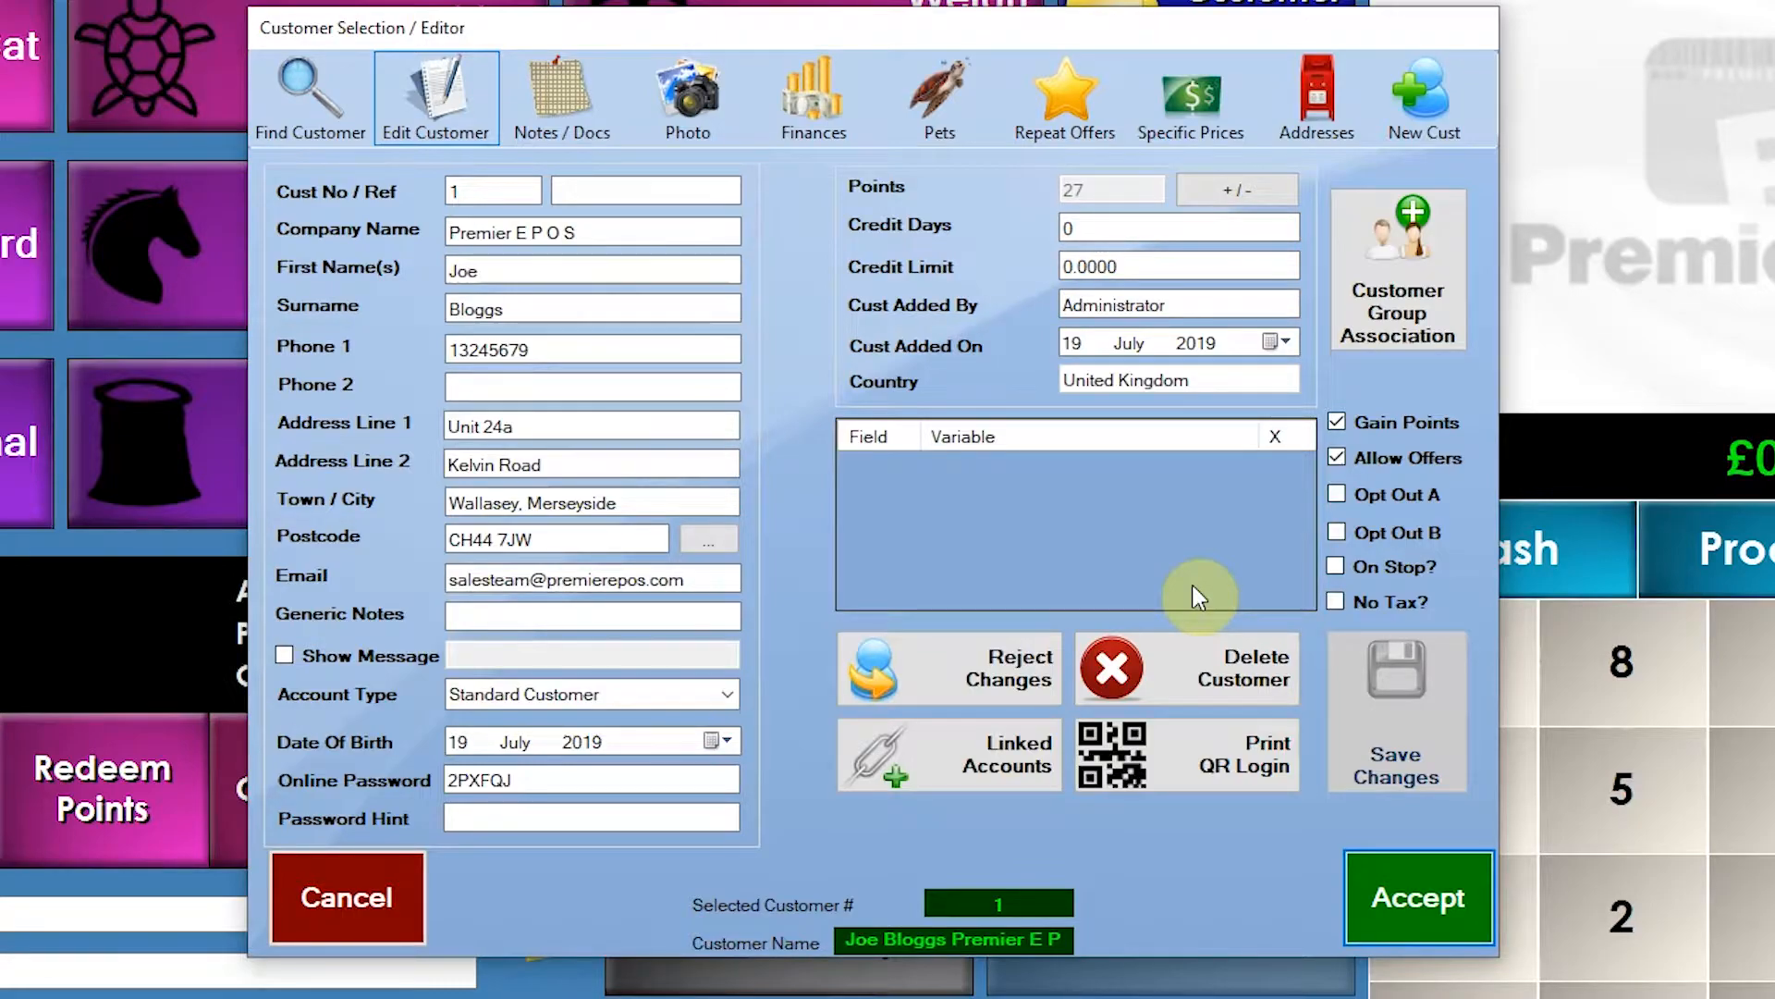
Step: Adjust the customer's points by -27 with the reason 123123 and accept the customer
left_click(1219, 199)
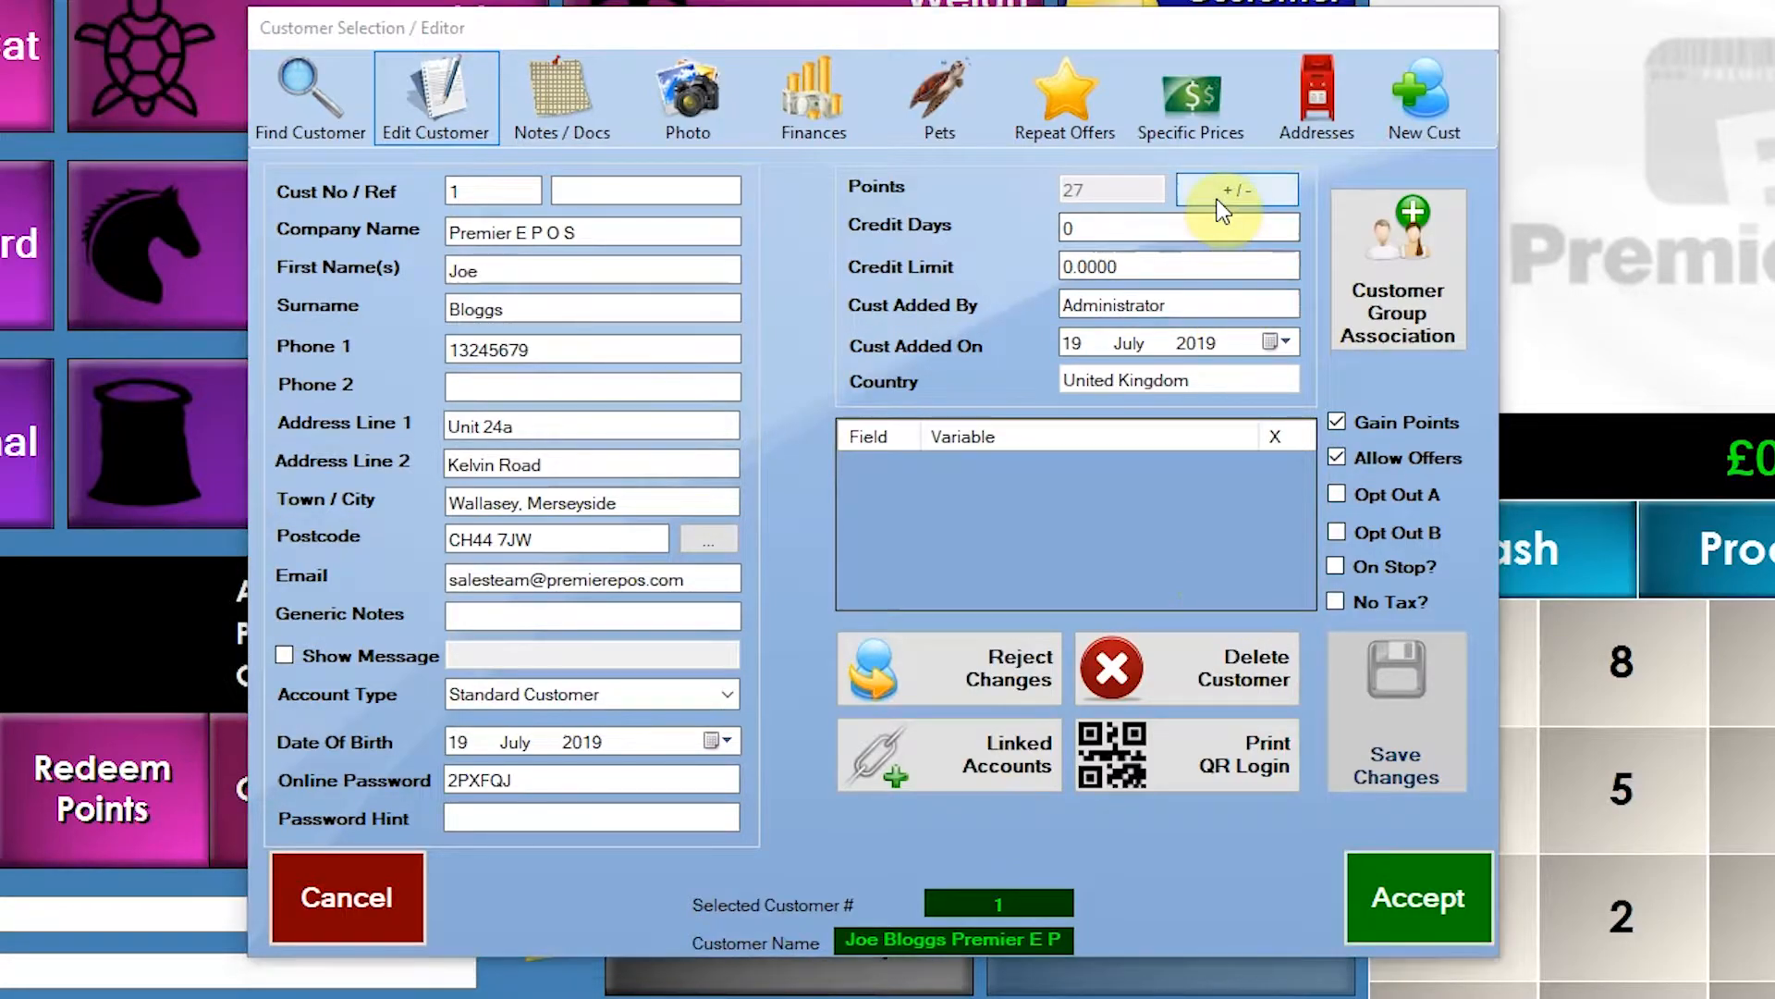
type("123123")
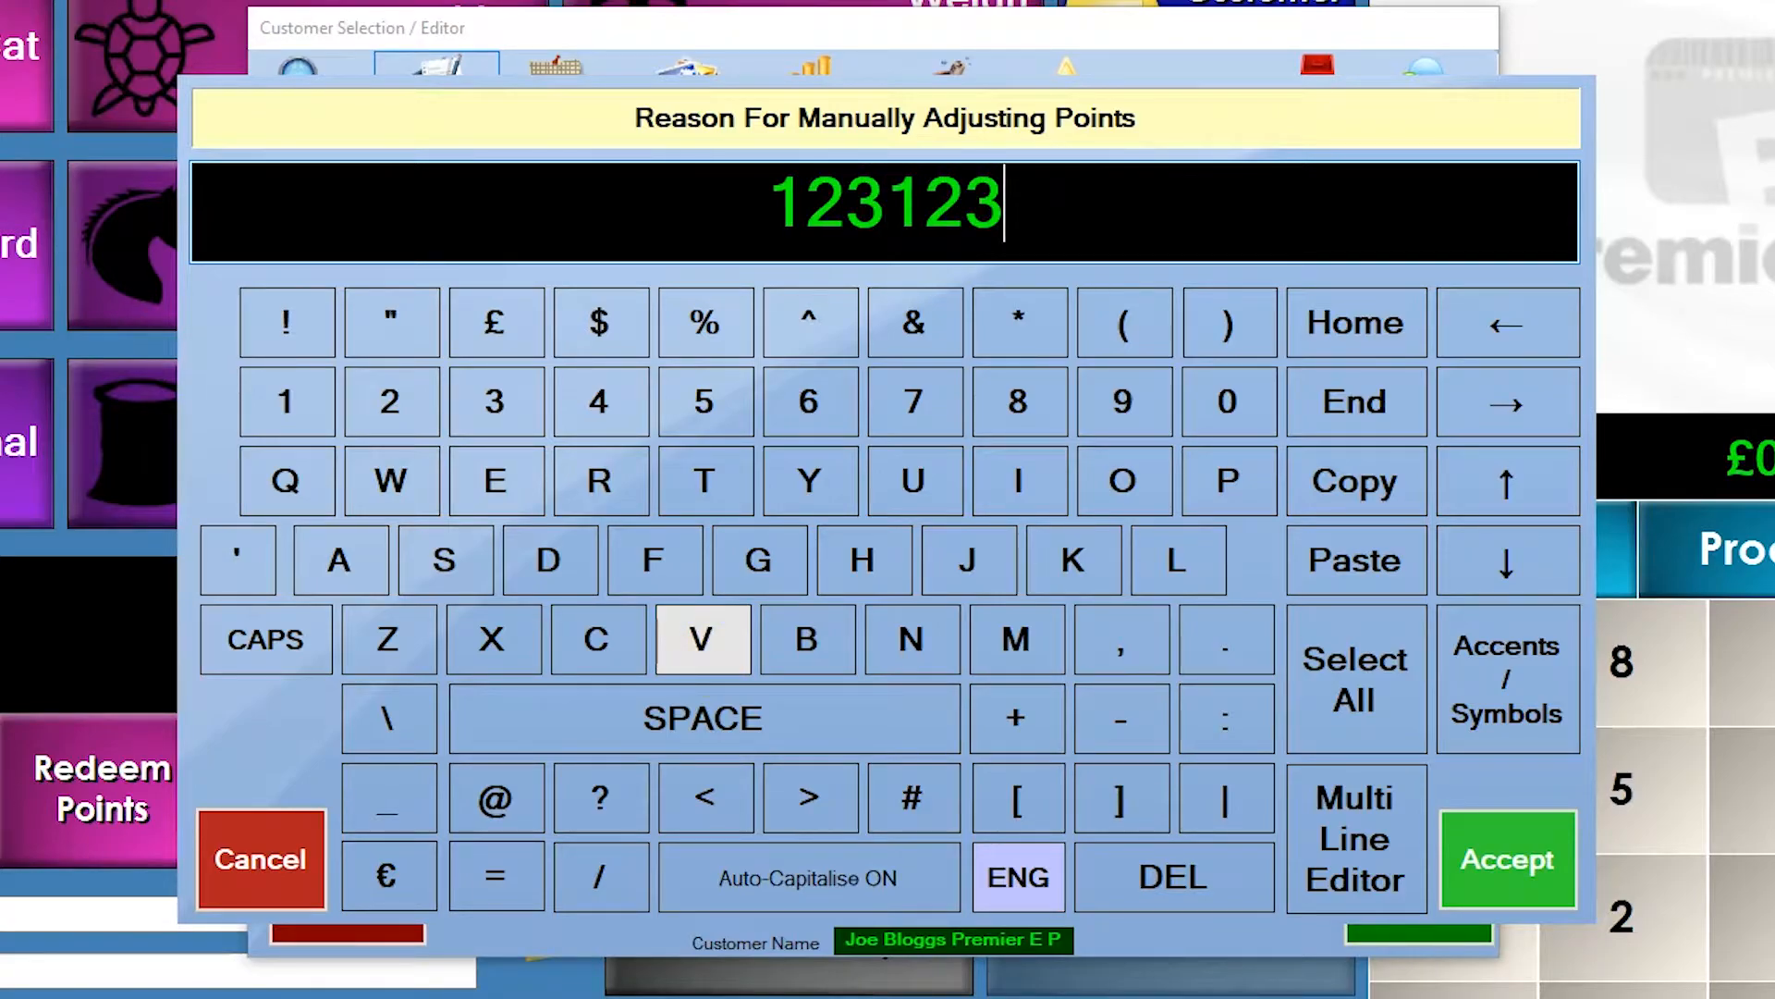
key("Return")
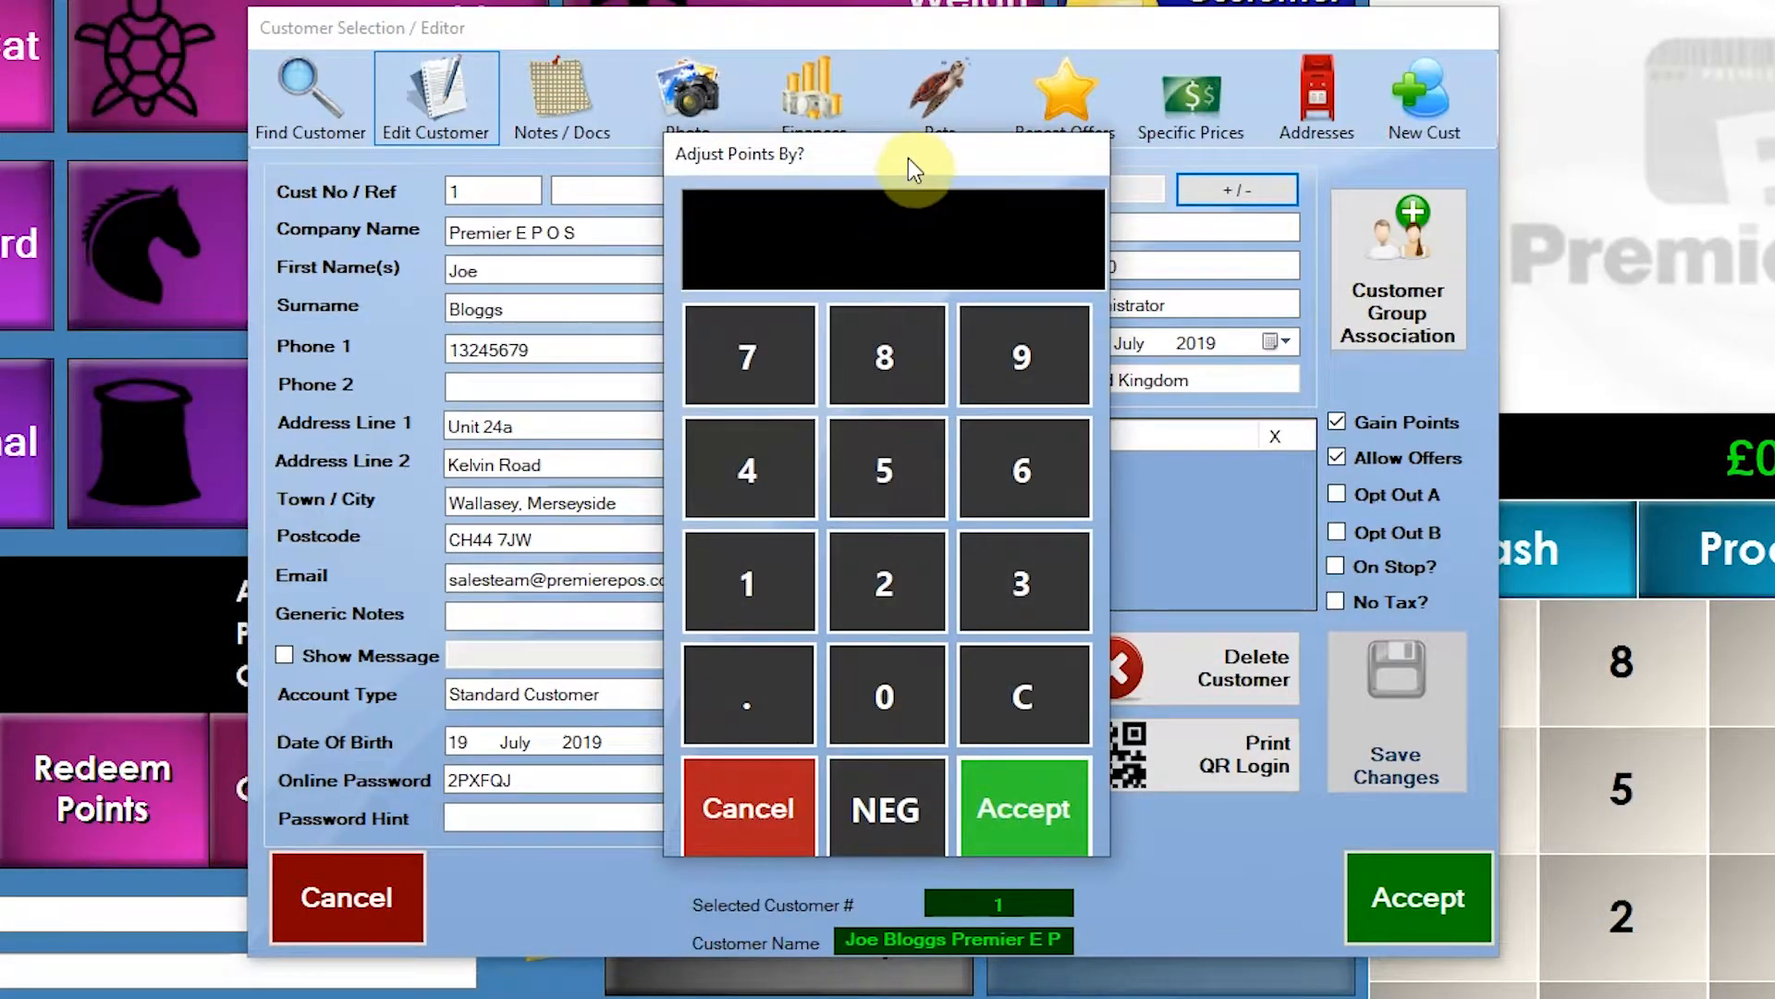
left_click(742, 584)
left_click(606, 359)
left_click(780, 797)
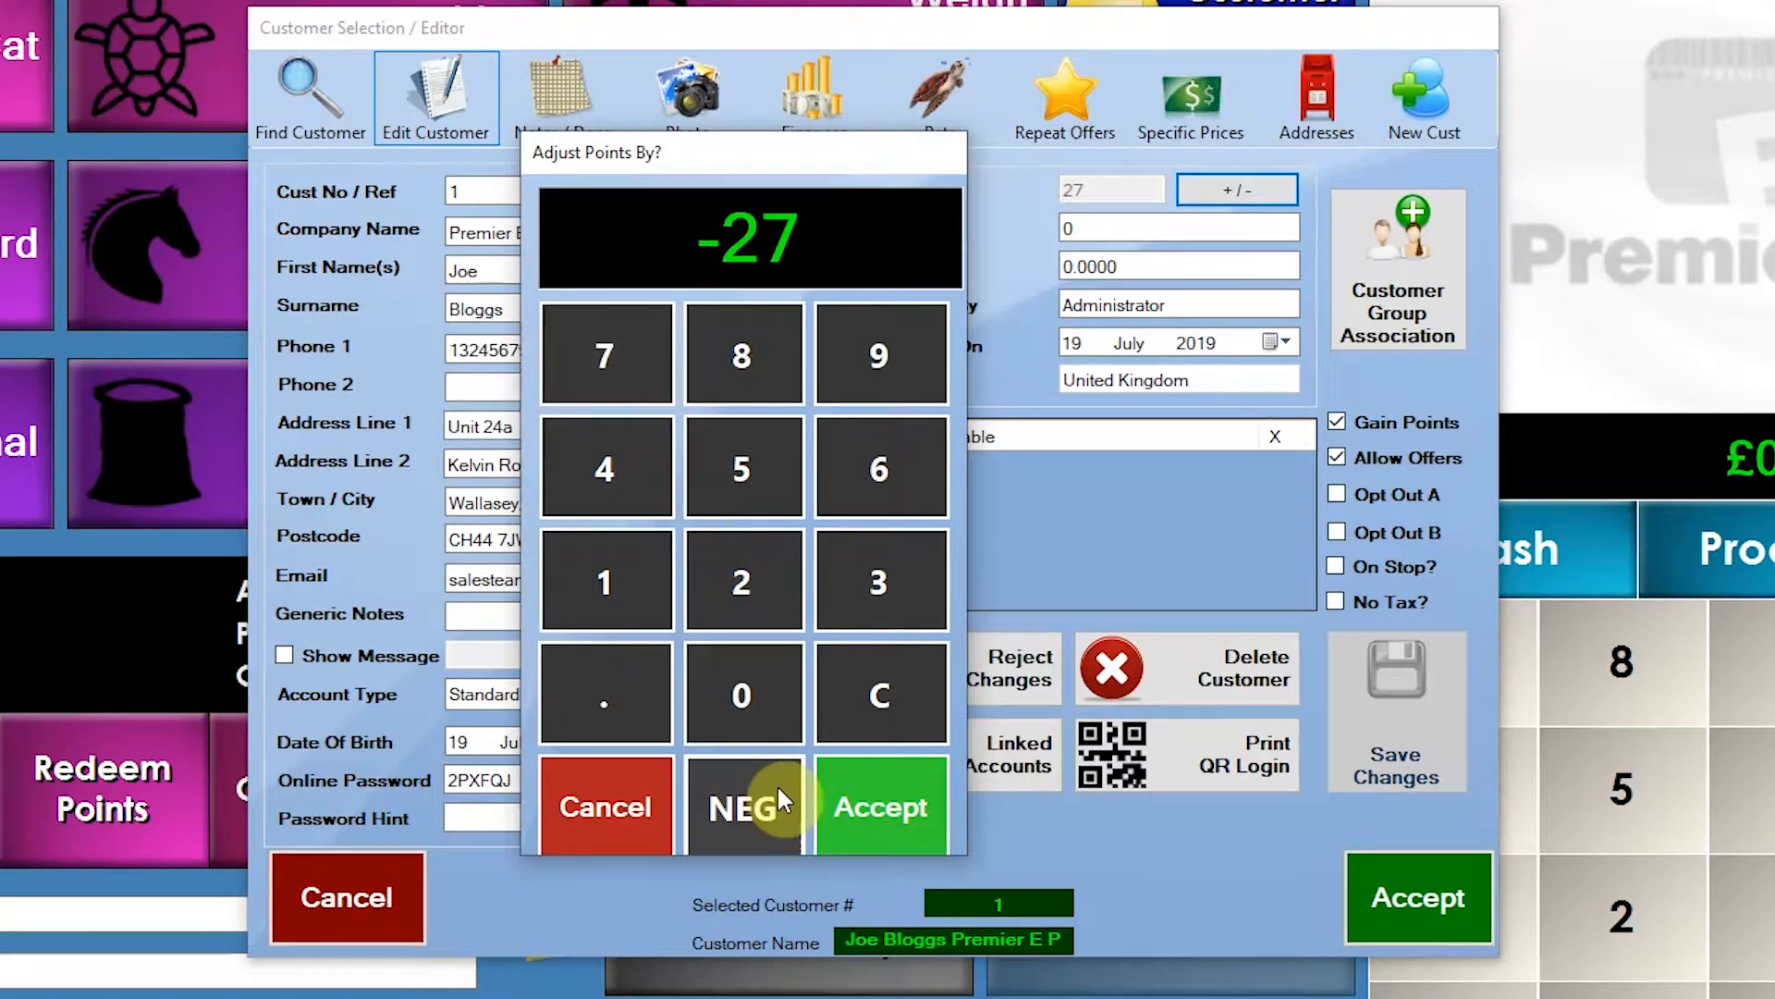
left_click(882, 806)
left_click(1418, 894)
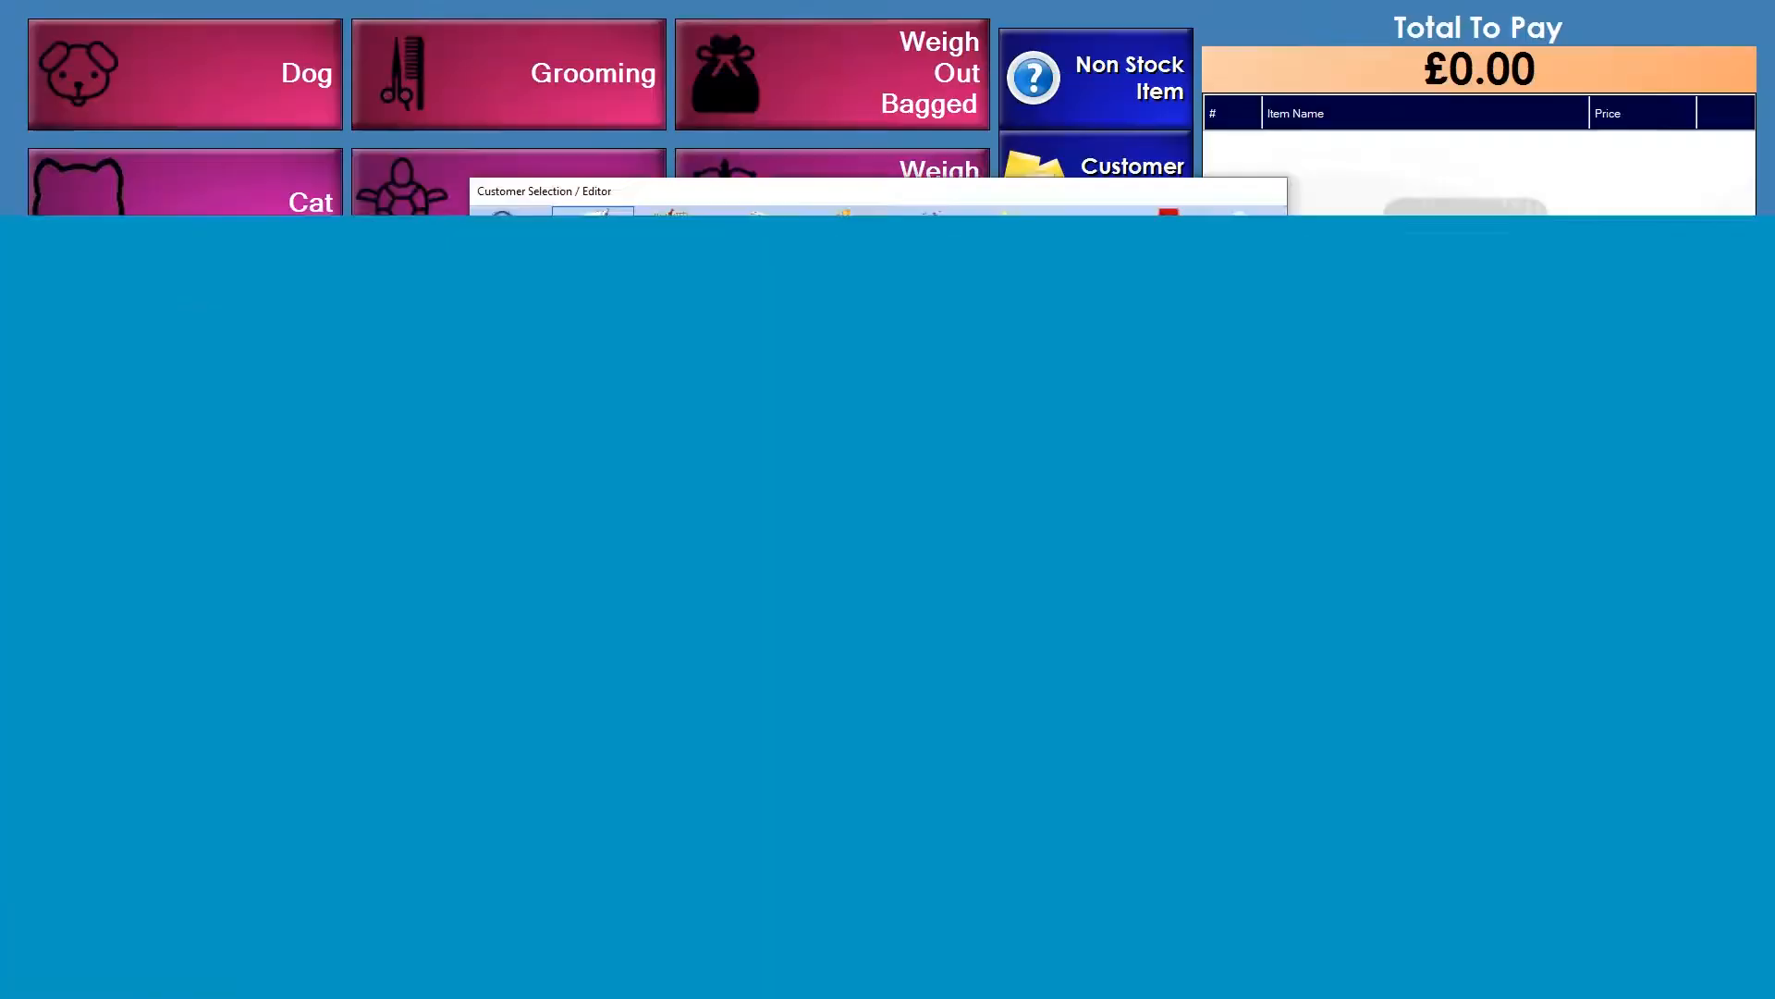
Step: Leave the sales screen and open the Points Scheme / Discounts category in the software settings
left_click(1060, 895)
left_click(1207, 266)
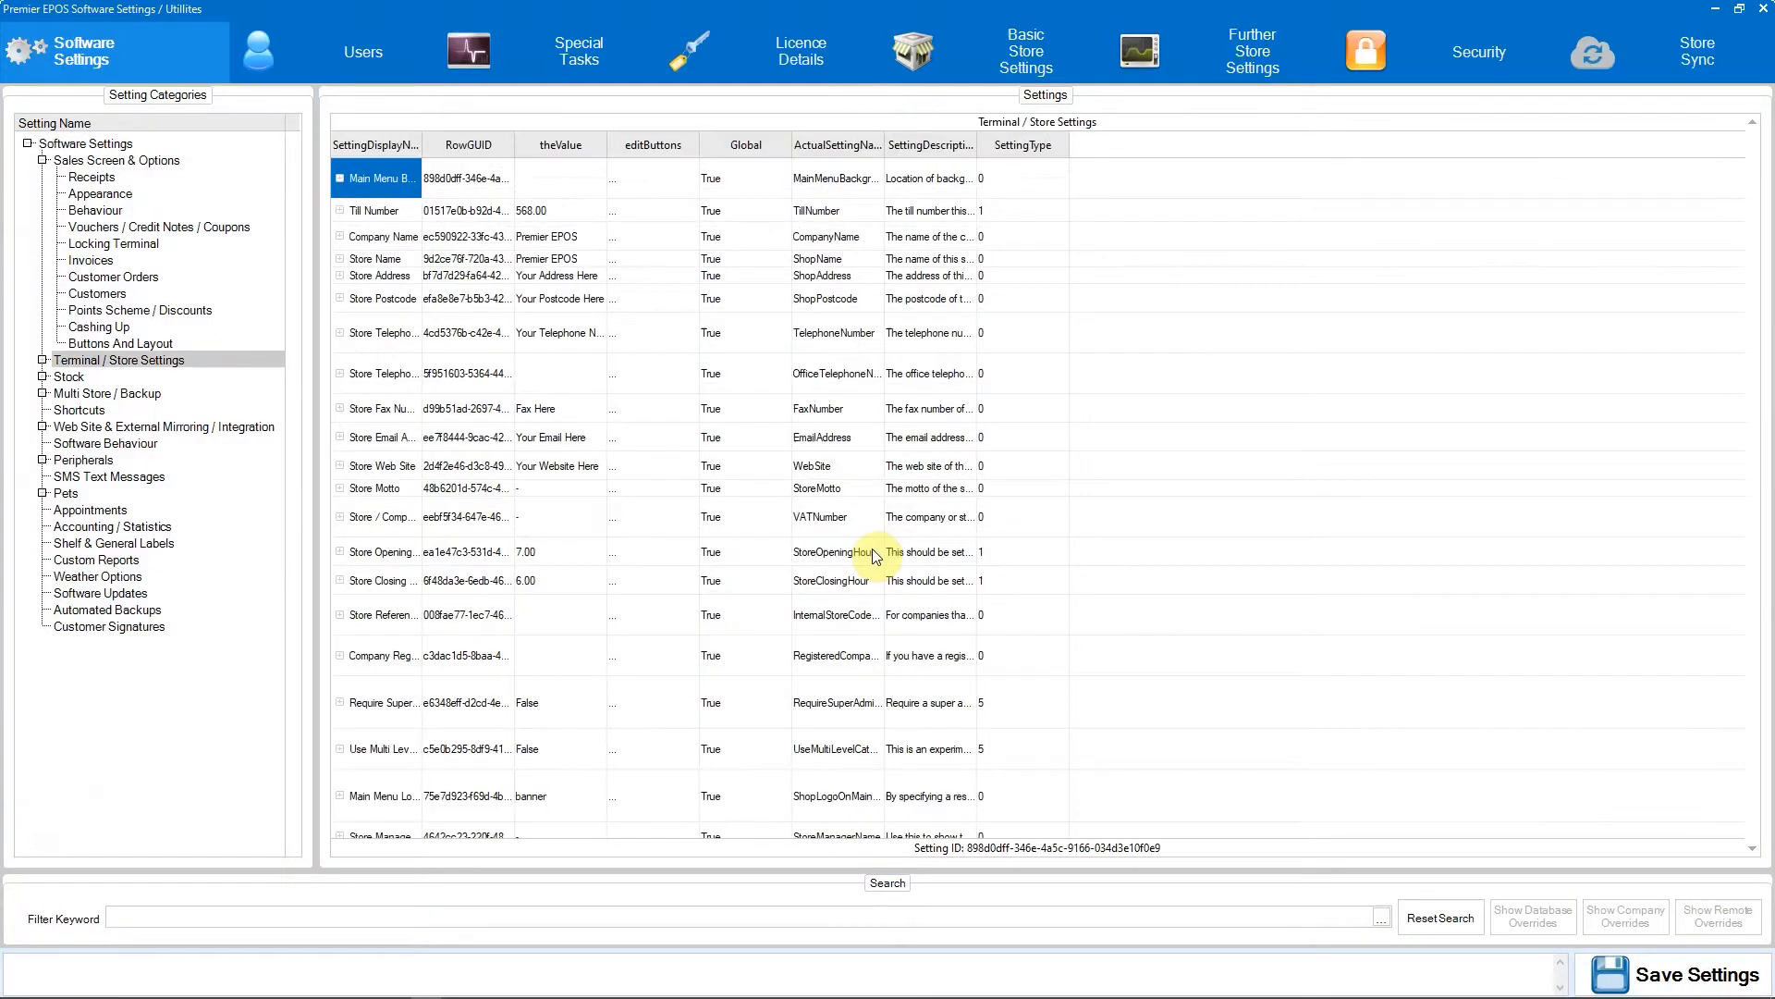
left_click(140, 312)
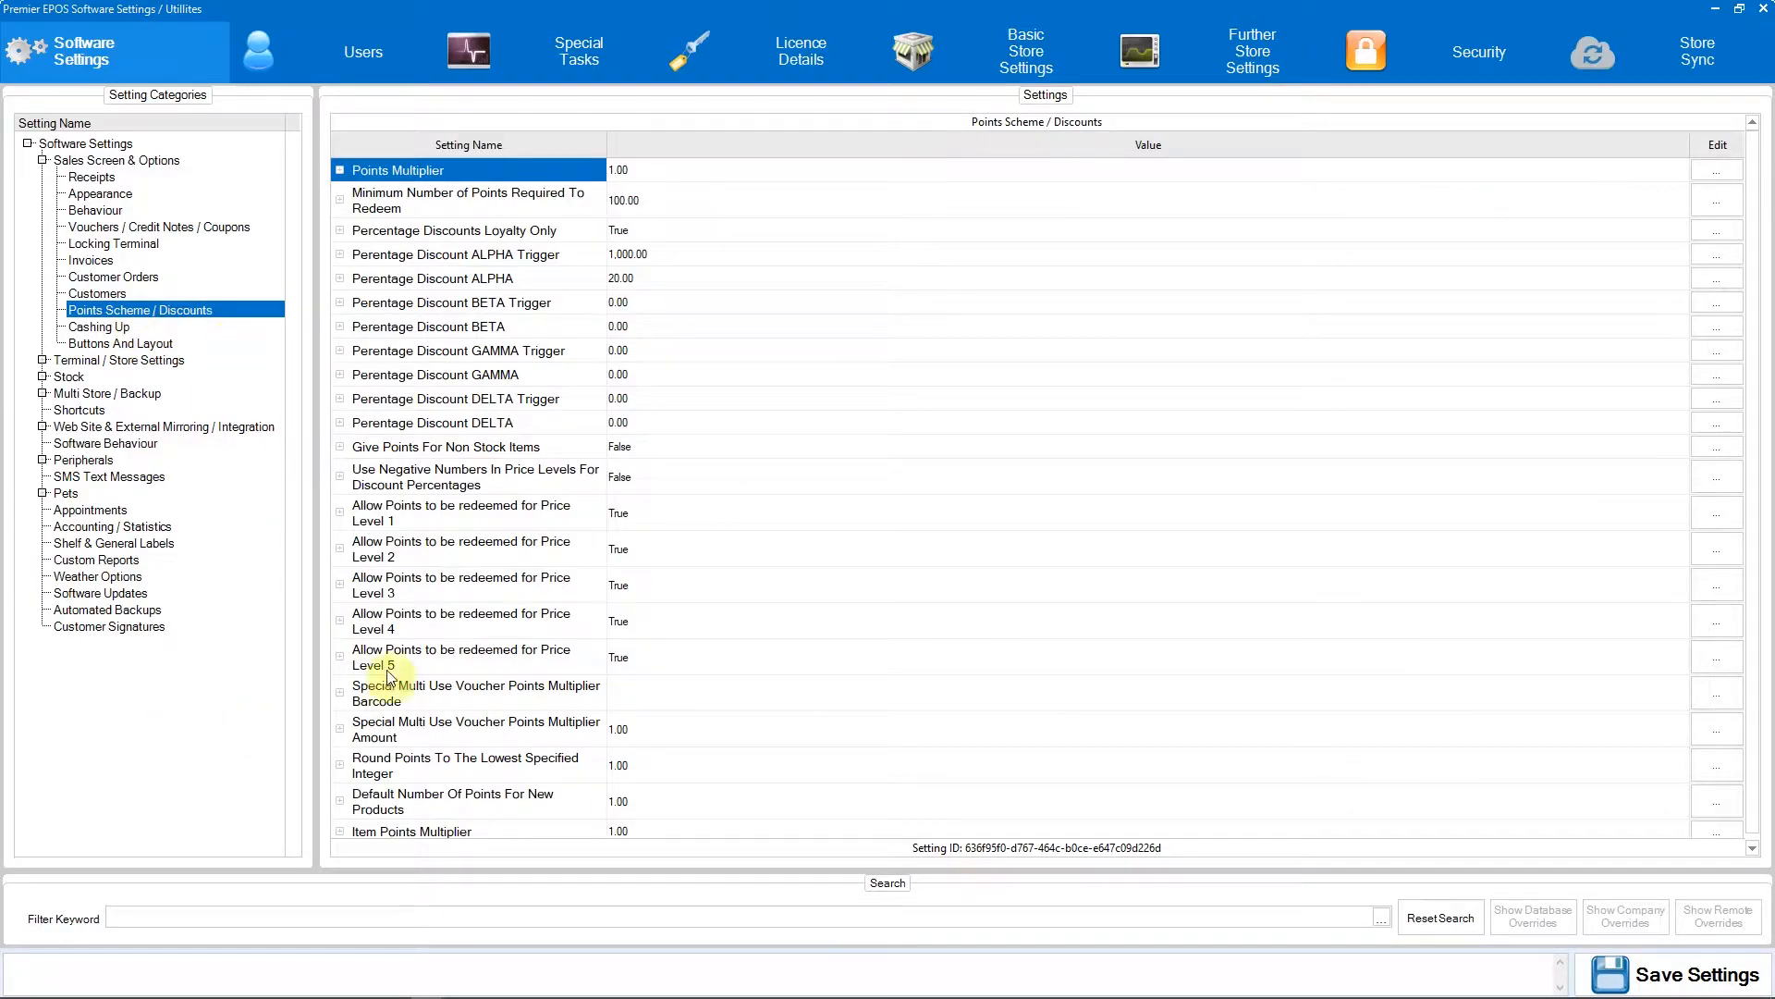
Step: Set the Item Points Multiplier to 2 in the points scheme settings
scroll(462, 661, "down", 1)
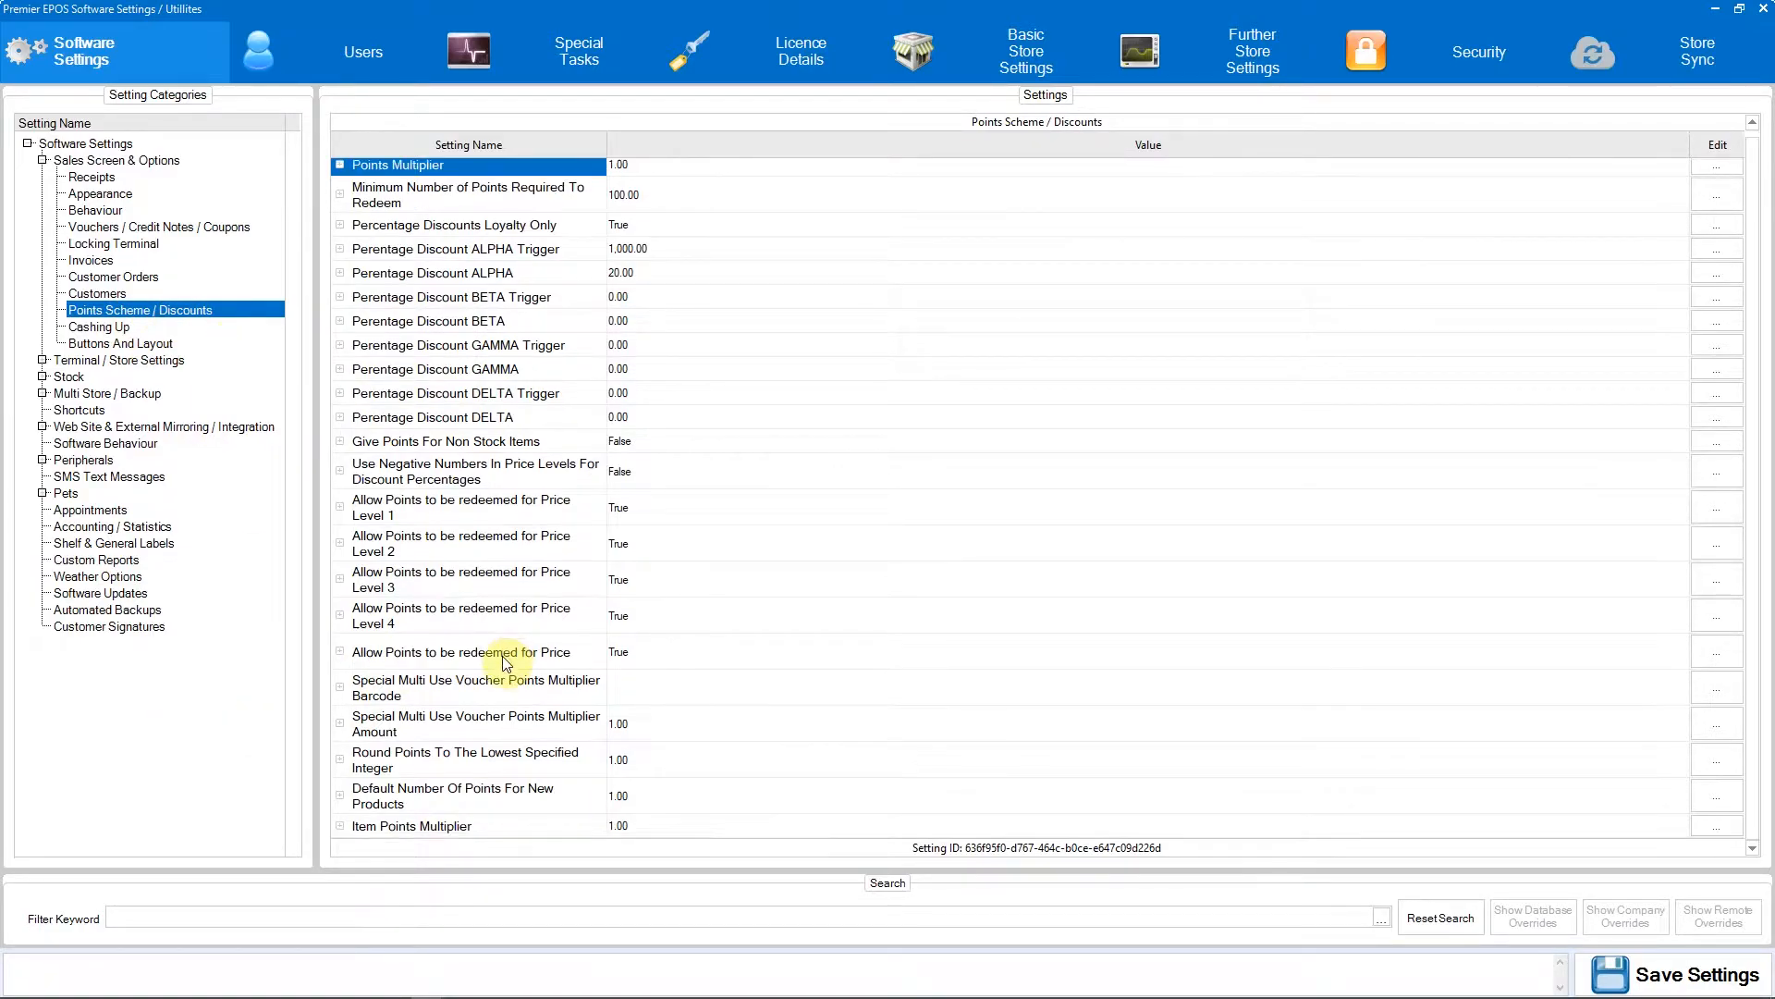
left_click(497, 828)
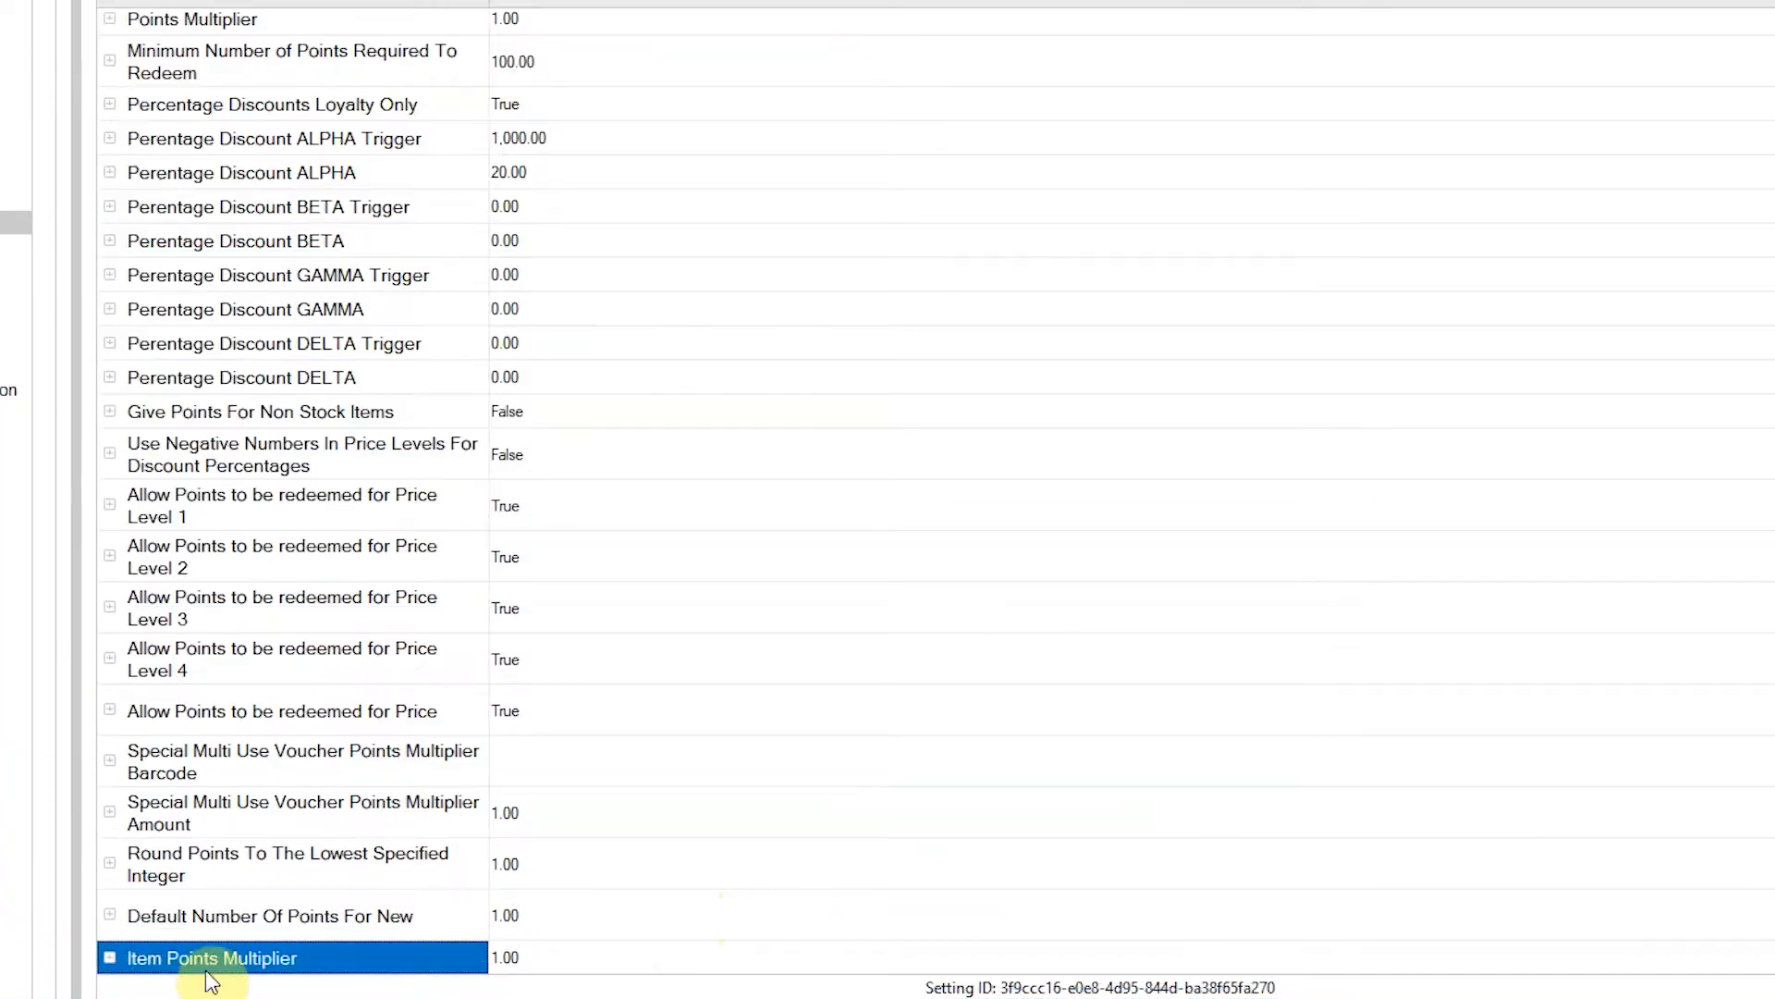
scroll(447, 491, "up", 1)
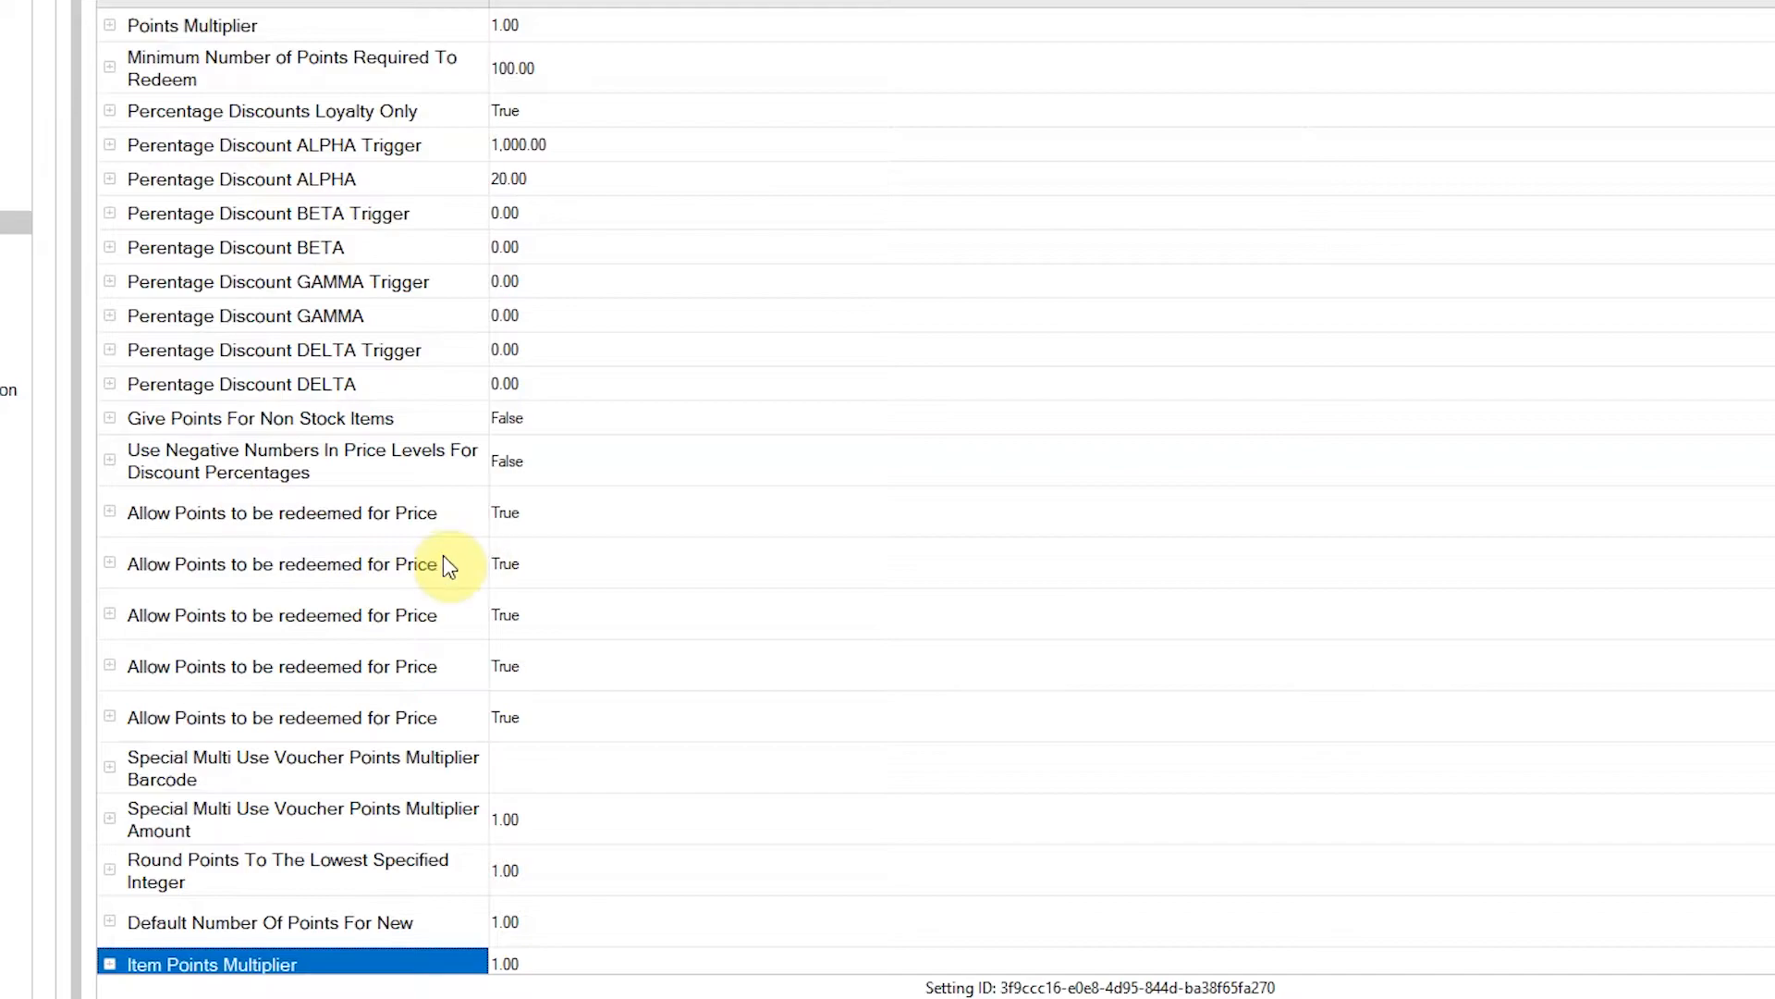
scroll(444, 559, "down", 1)
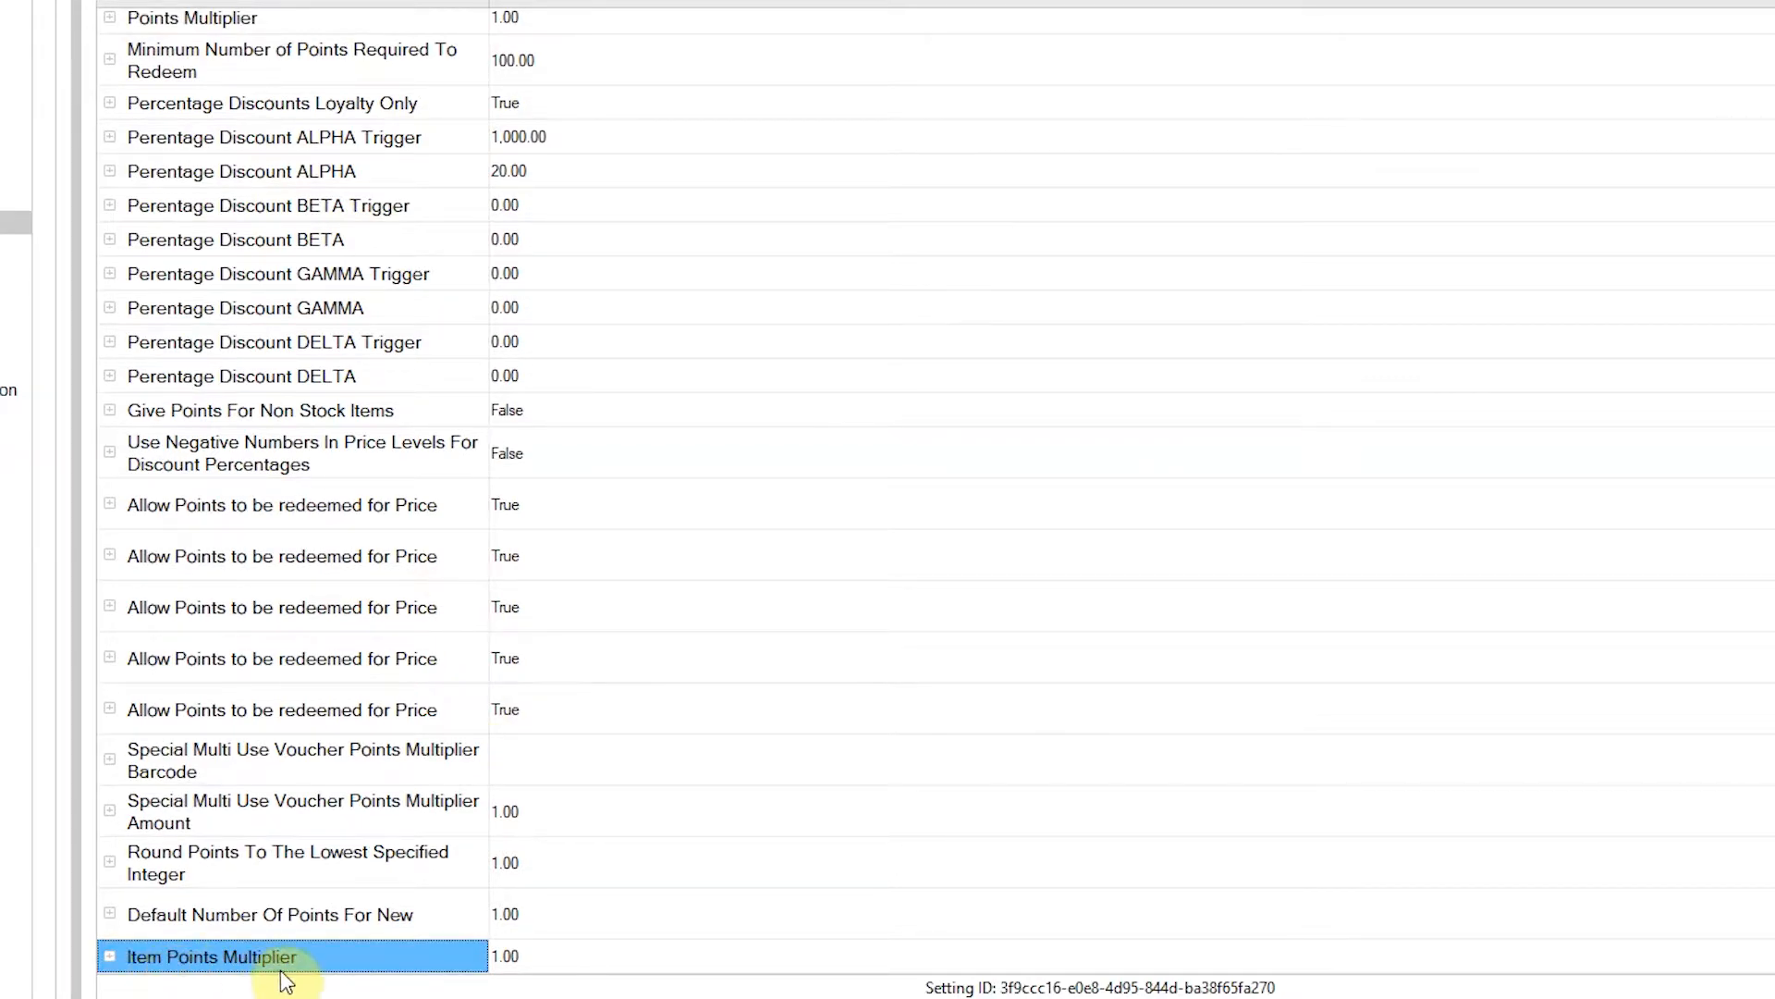
left_click(535, 960)
key("BackSpace")
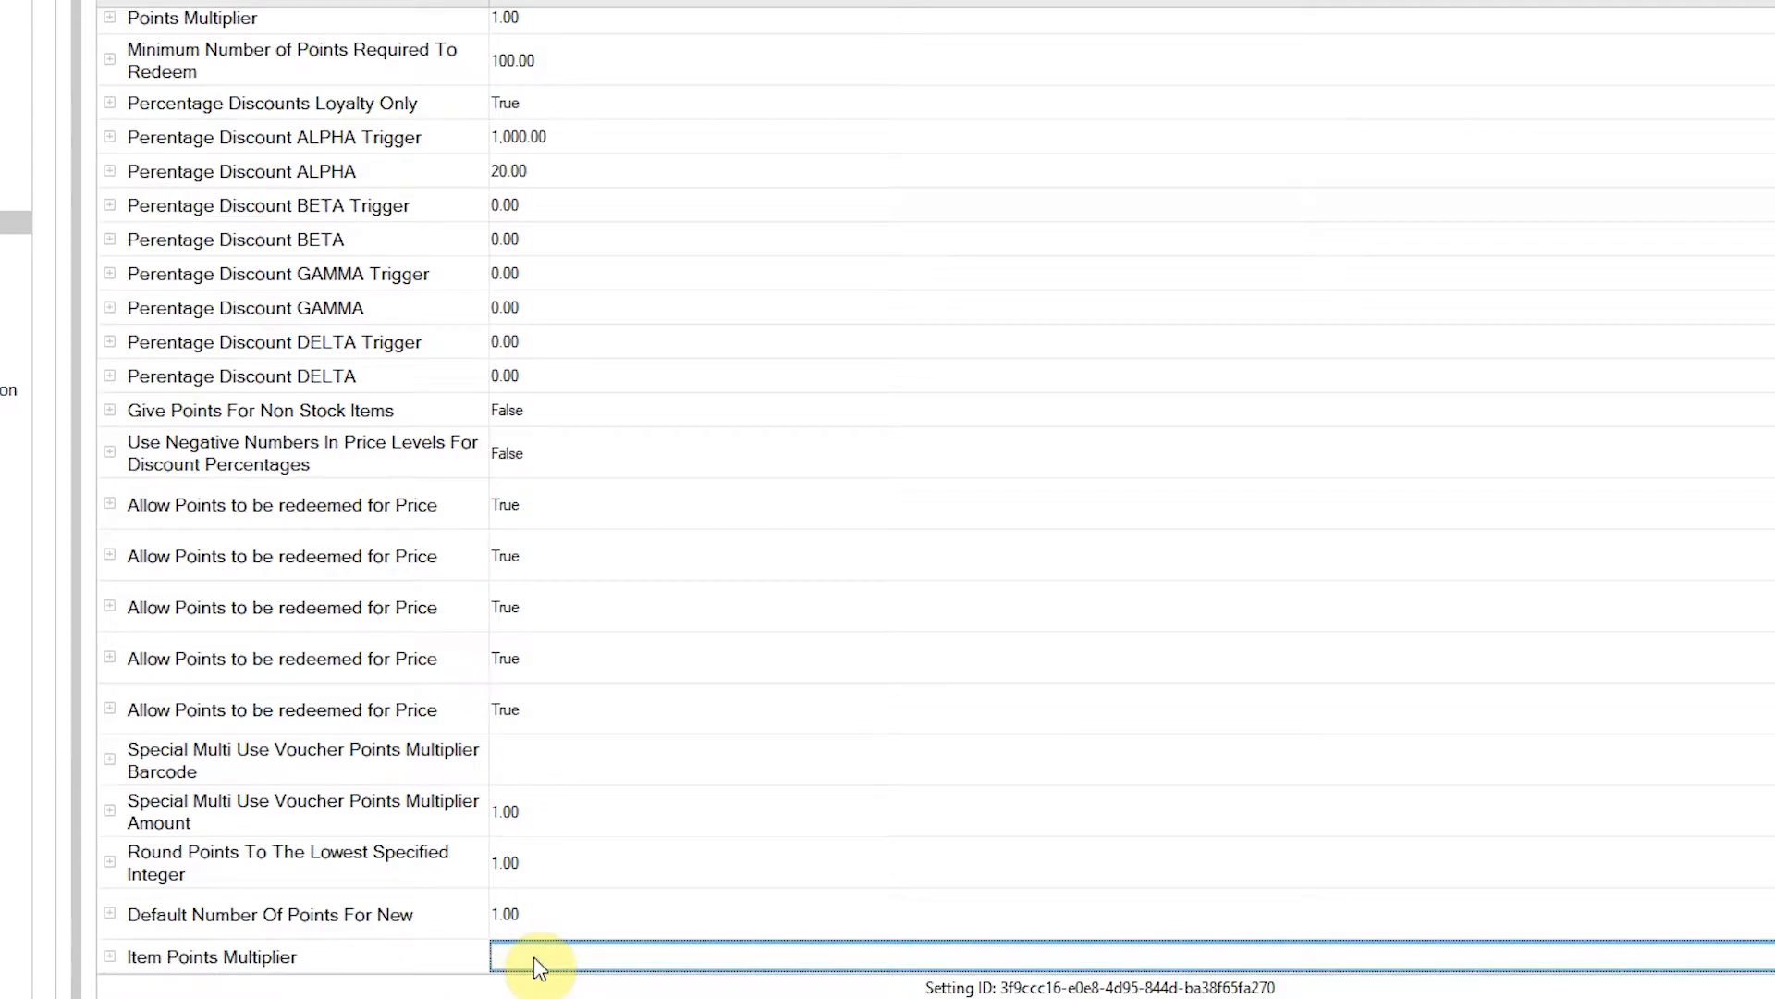
type("2")
key("Return")
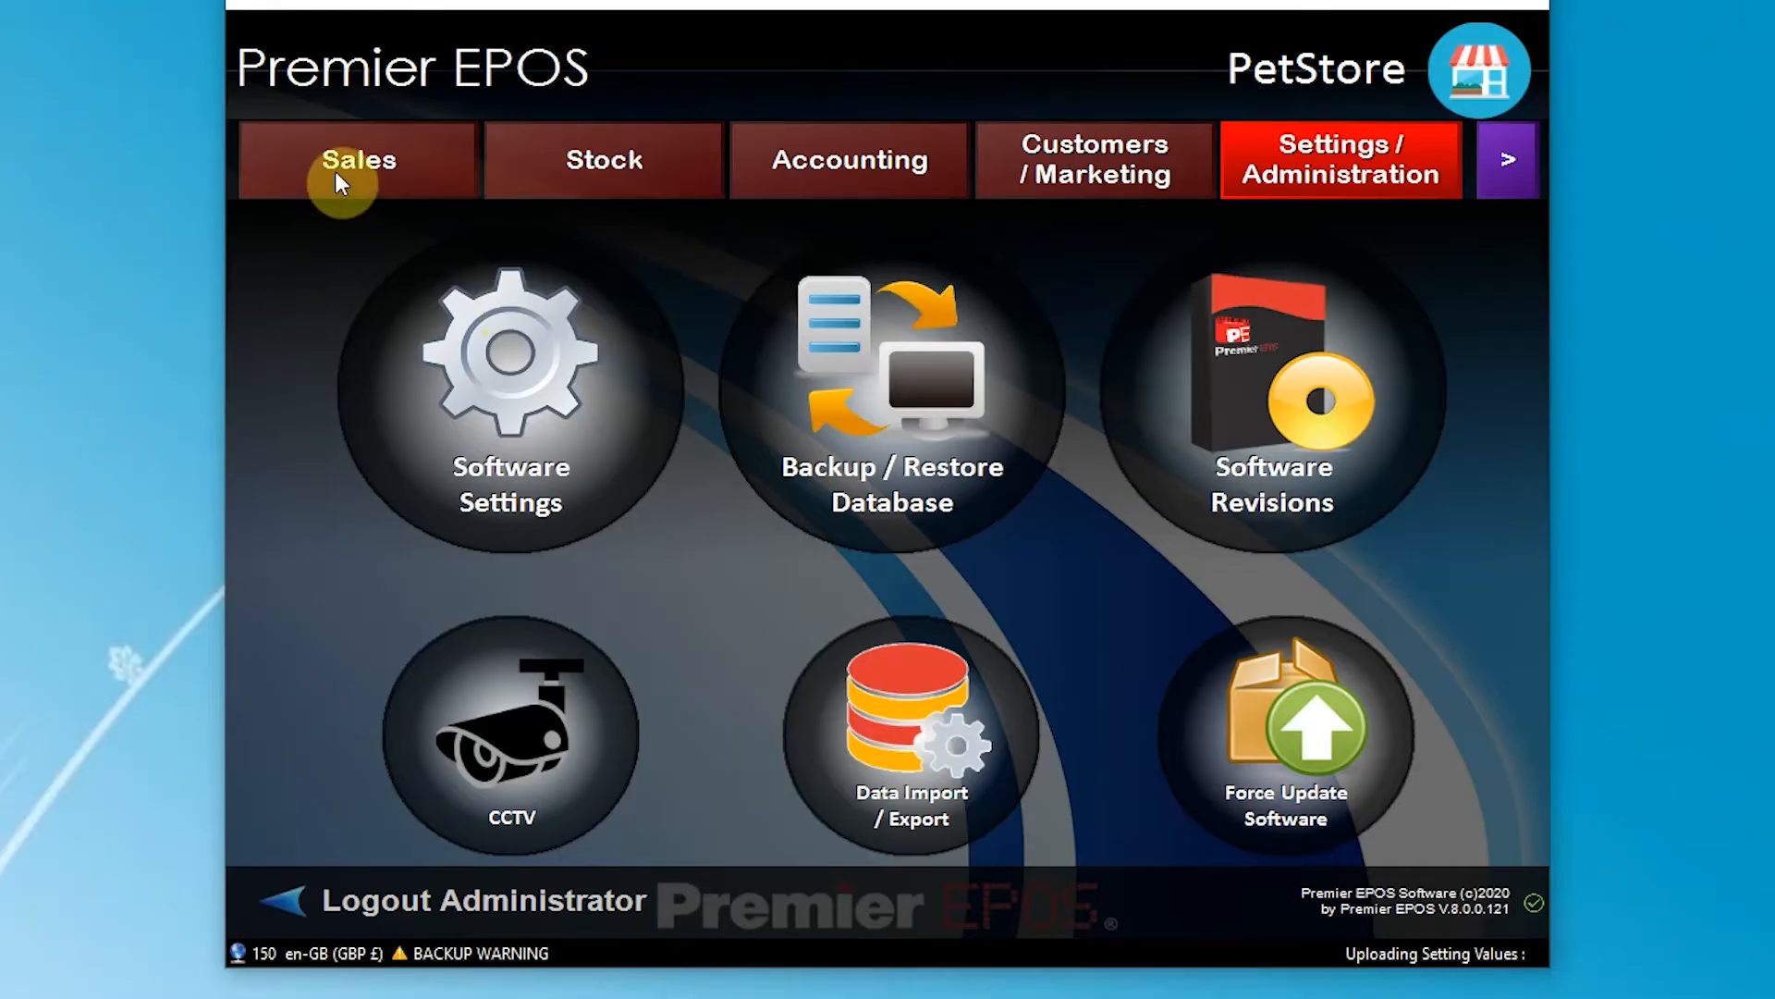
Step: Return to the sales screen and sell another Complete Beef+Veg 15kg to the selected customer for exact cash
left_click(337, 176)
left_click(600, 612)
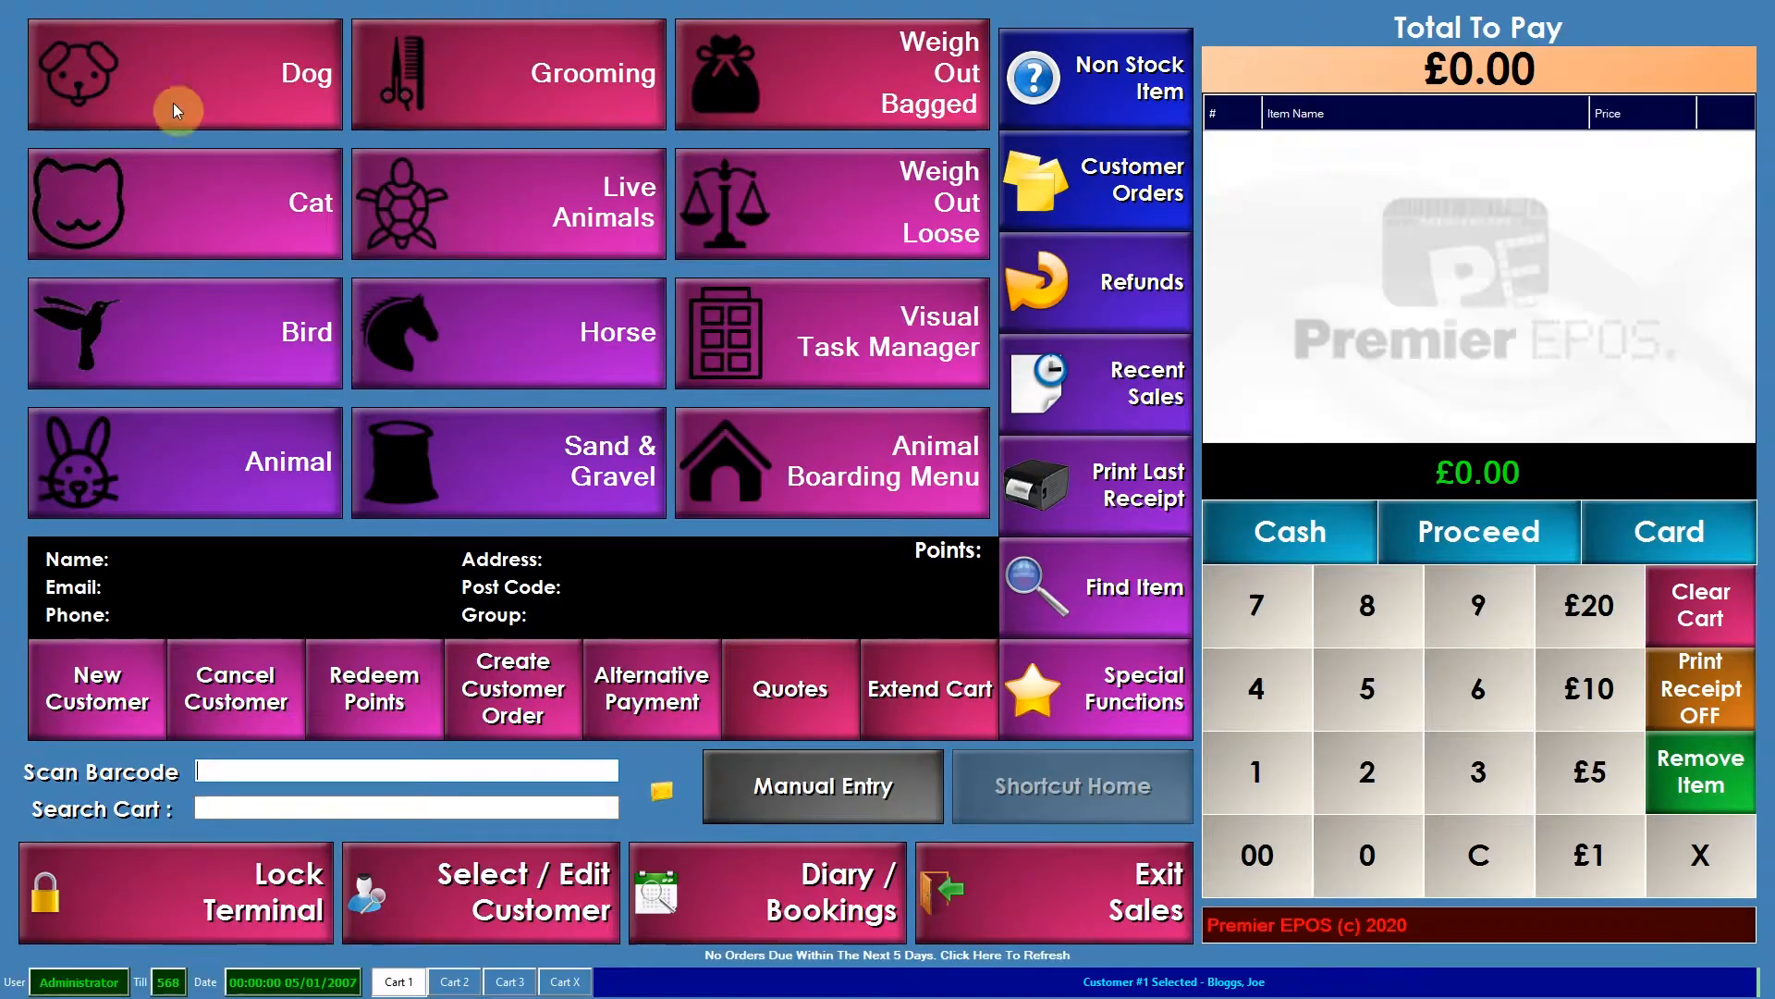
left_click(118, 103)
left_click(130, 140)
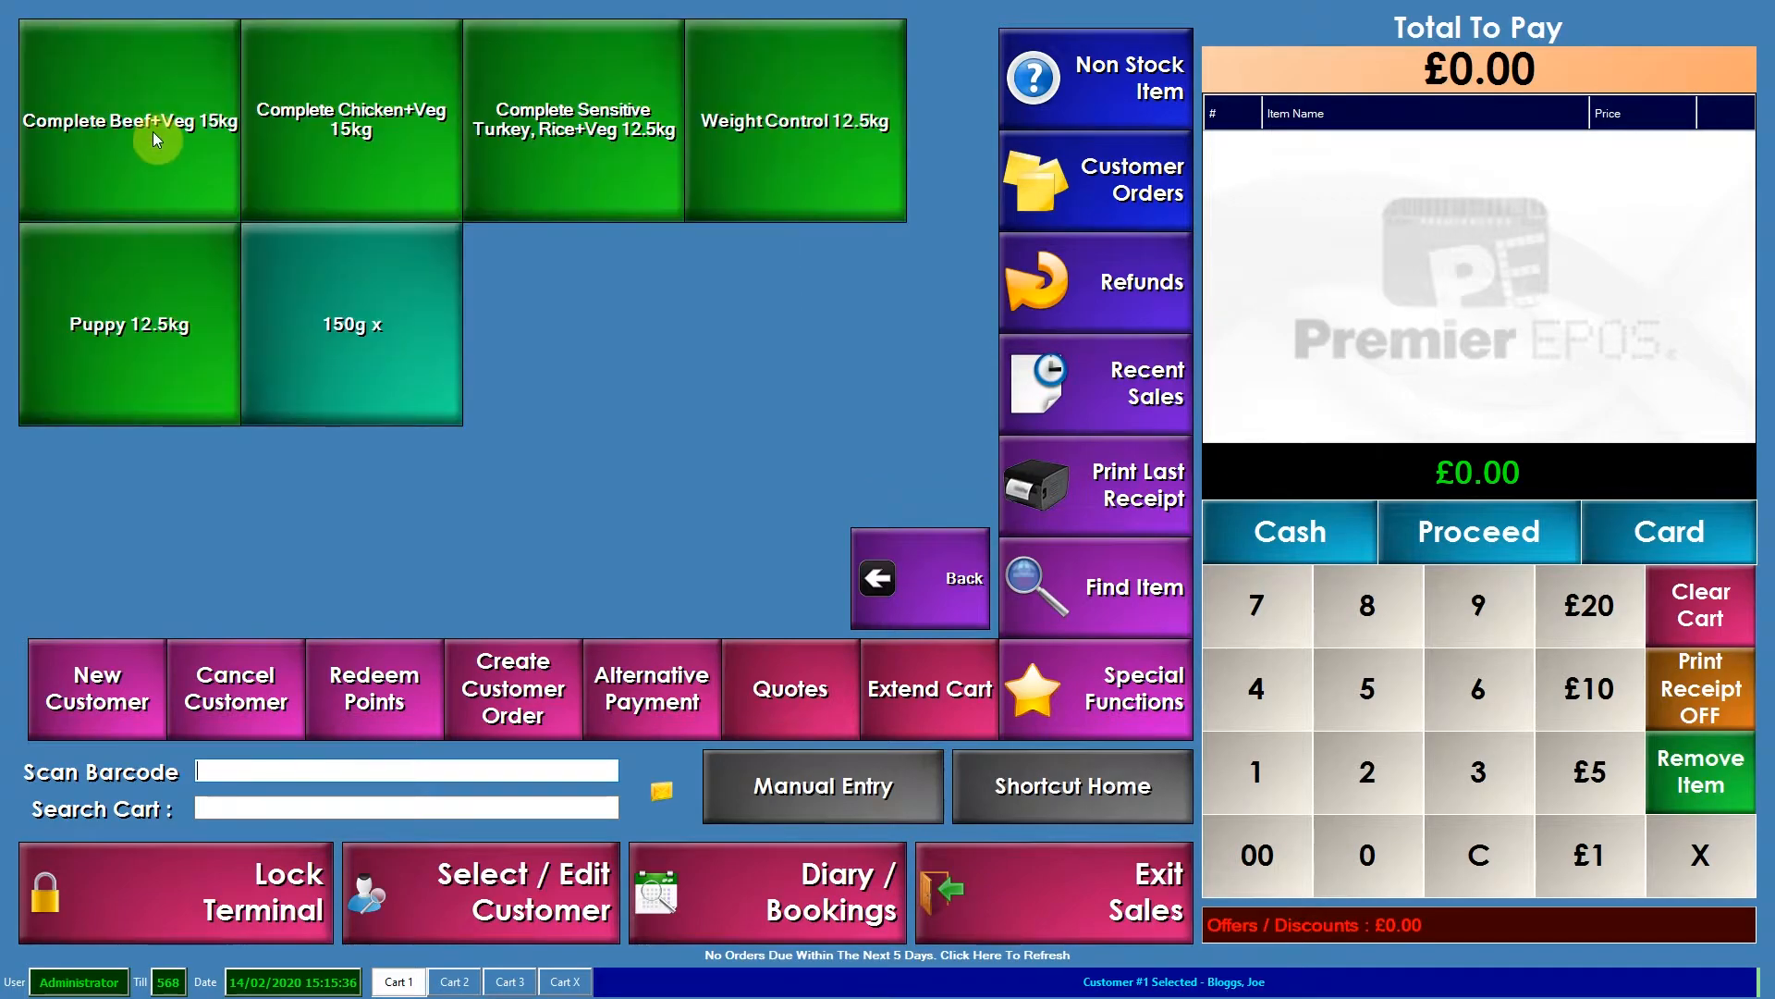
left_click(152, 131)
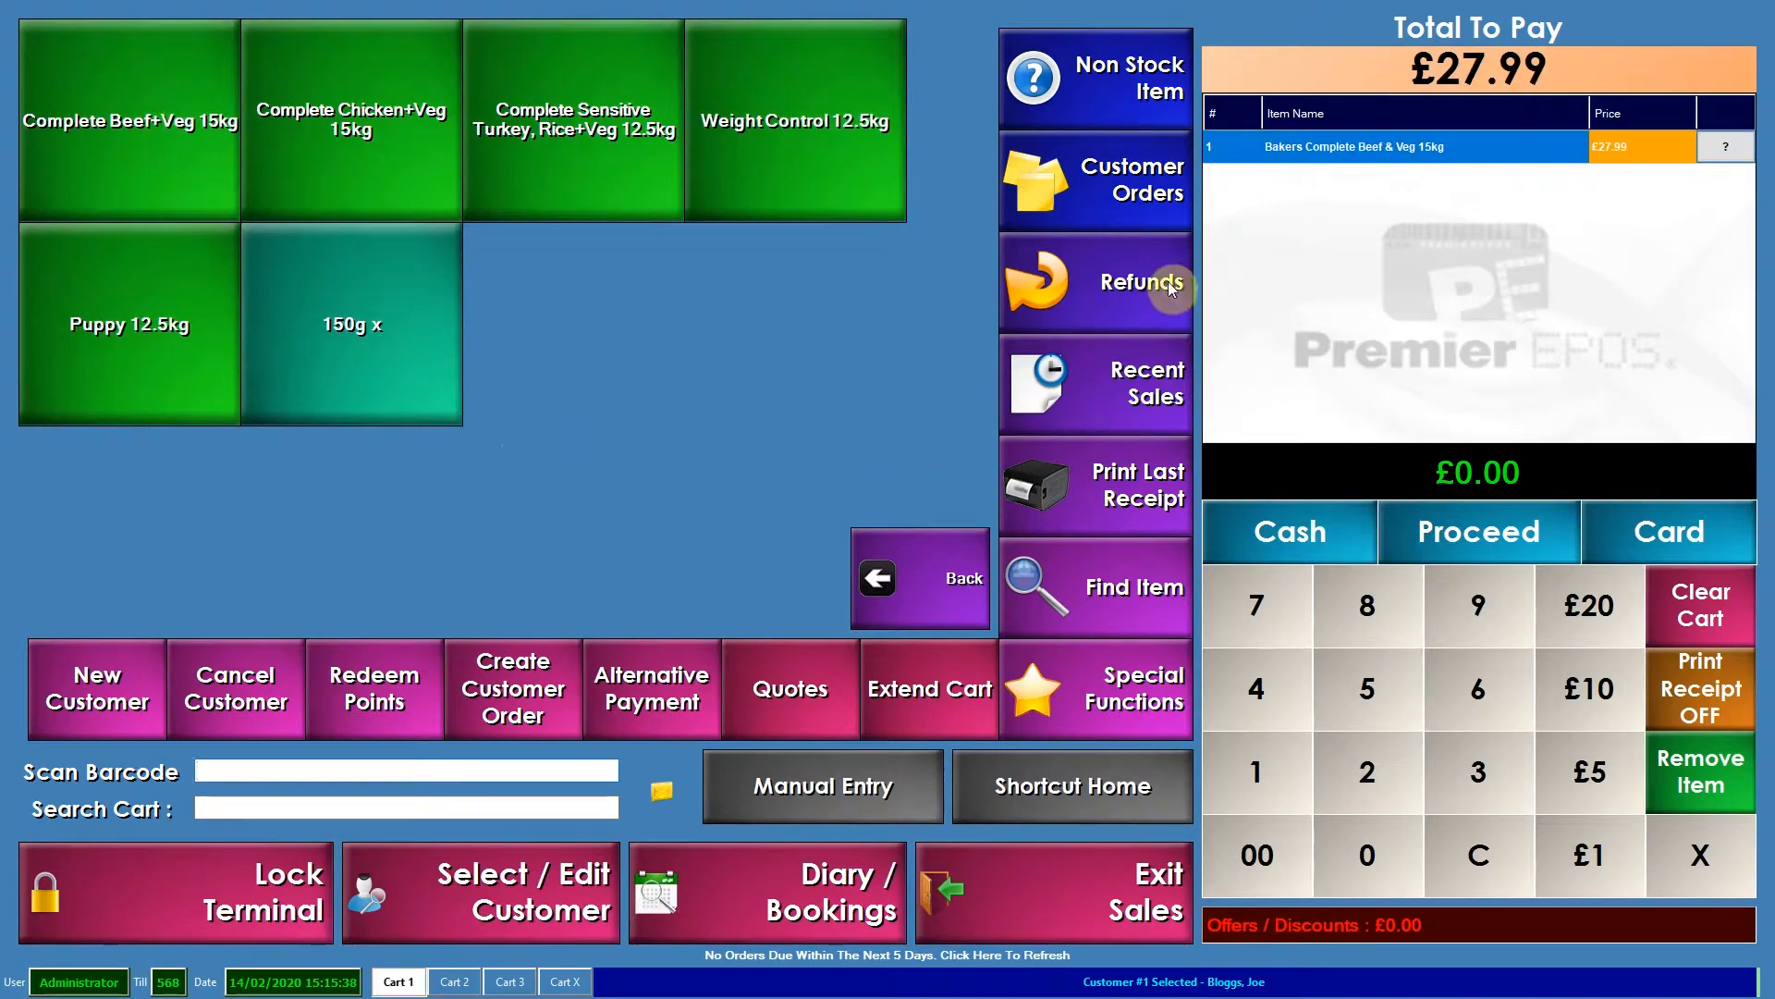
left_click(1288, 547)
left_click(1242, 688)
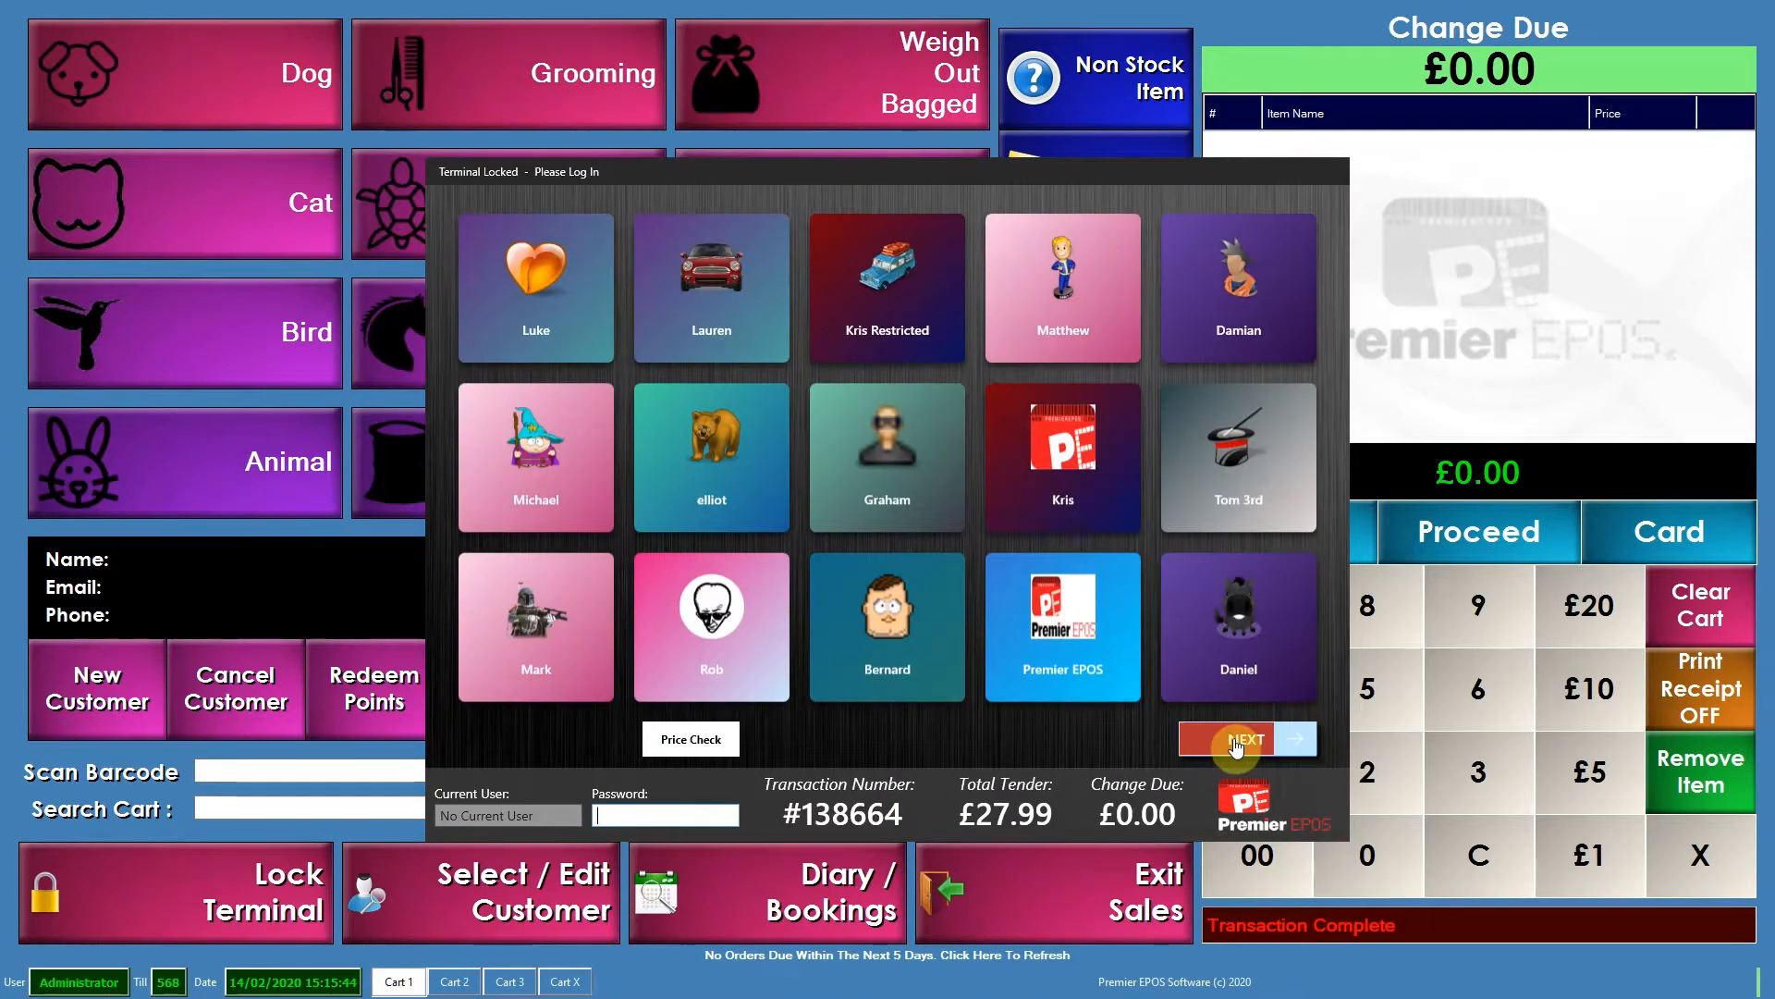
Step: Log back in as Administrator and check the same customer's loyalty points after the second sale
left_click(1236, 740)
left_click(1217, 374)
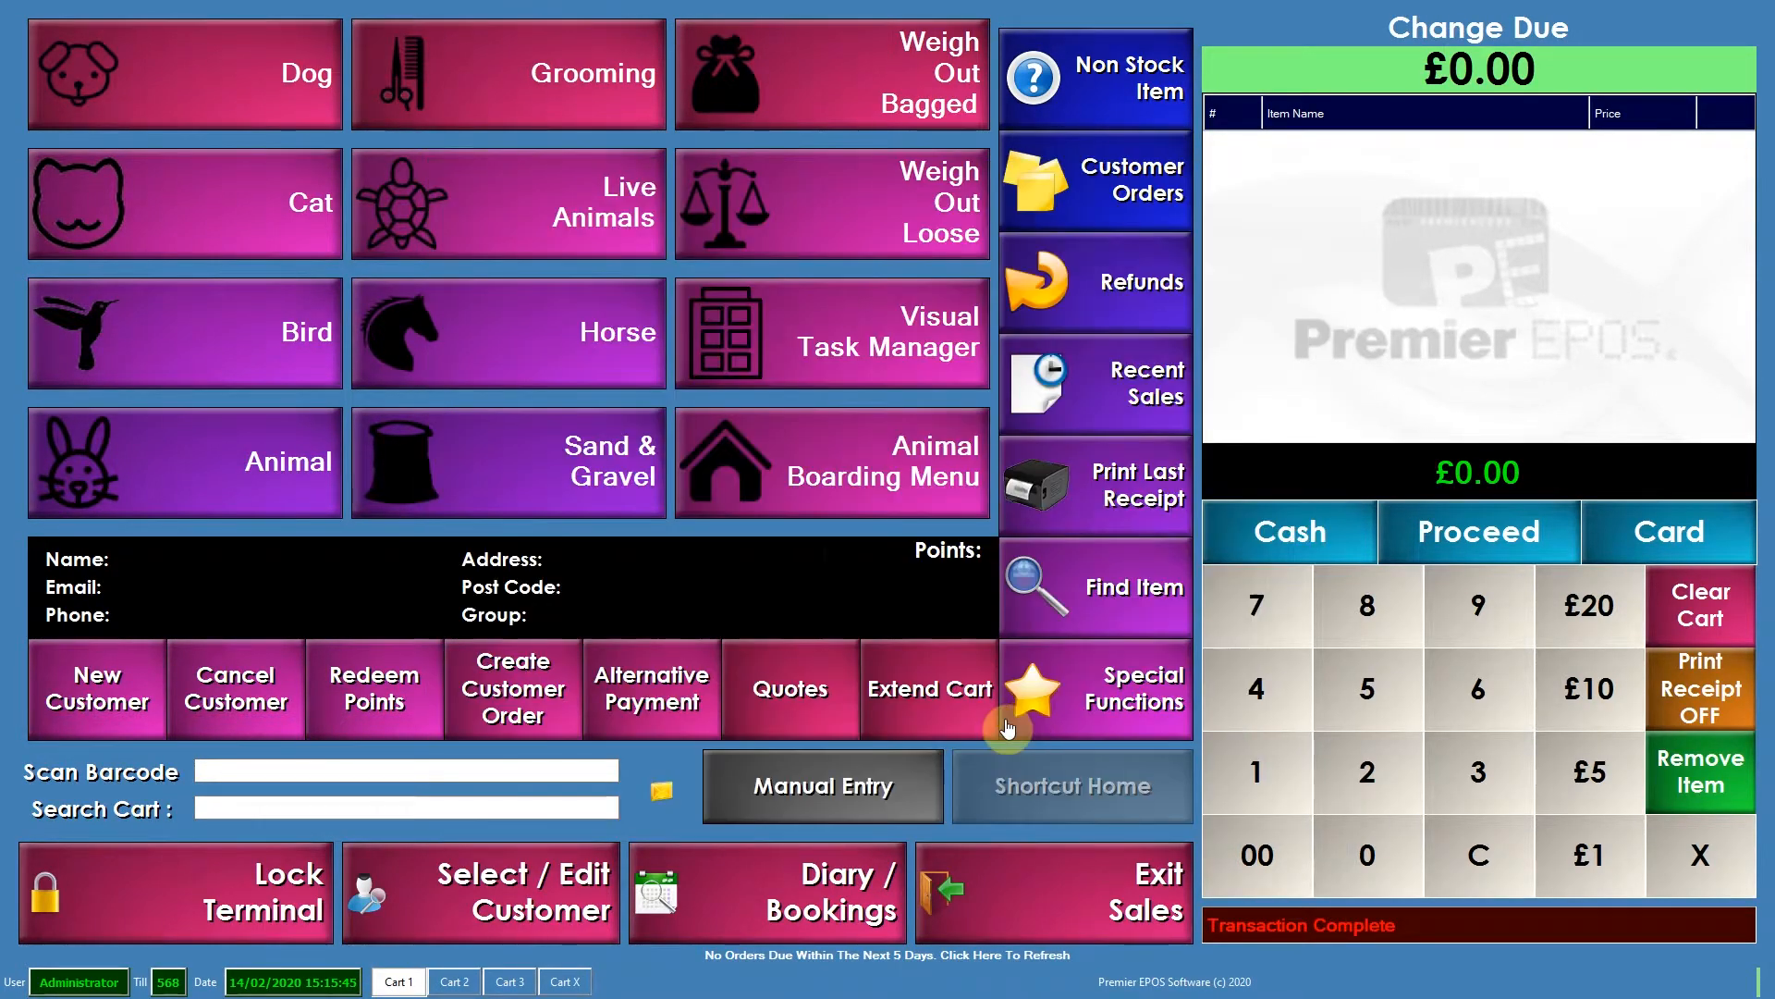
left_click(503, 895)
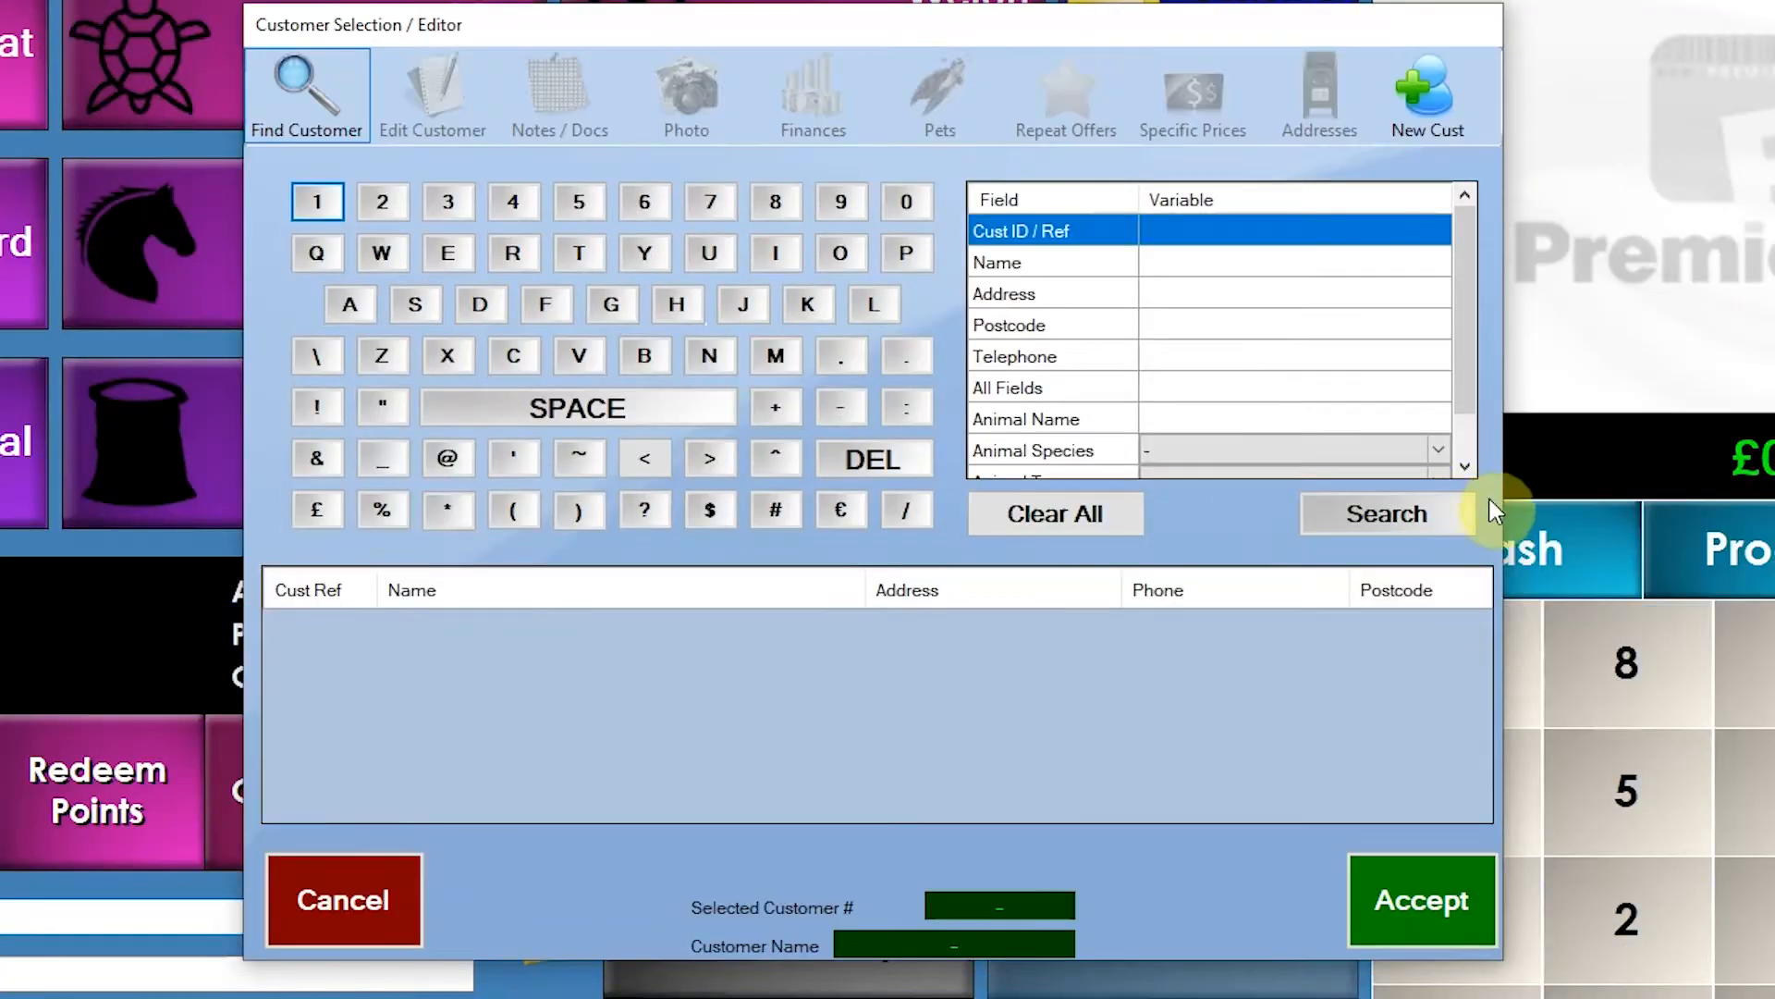
left_click(433, 81)
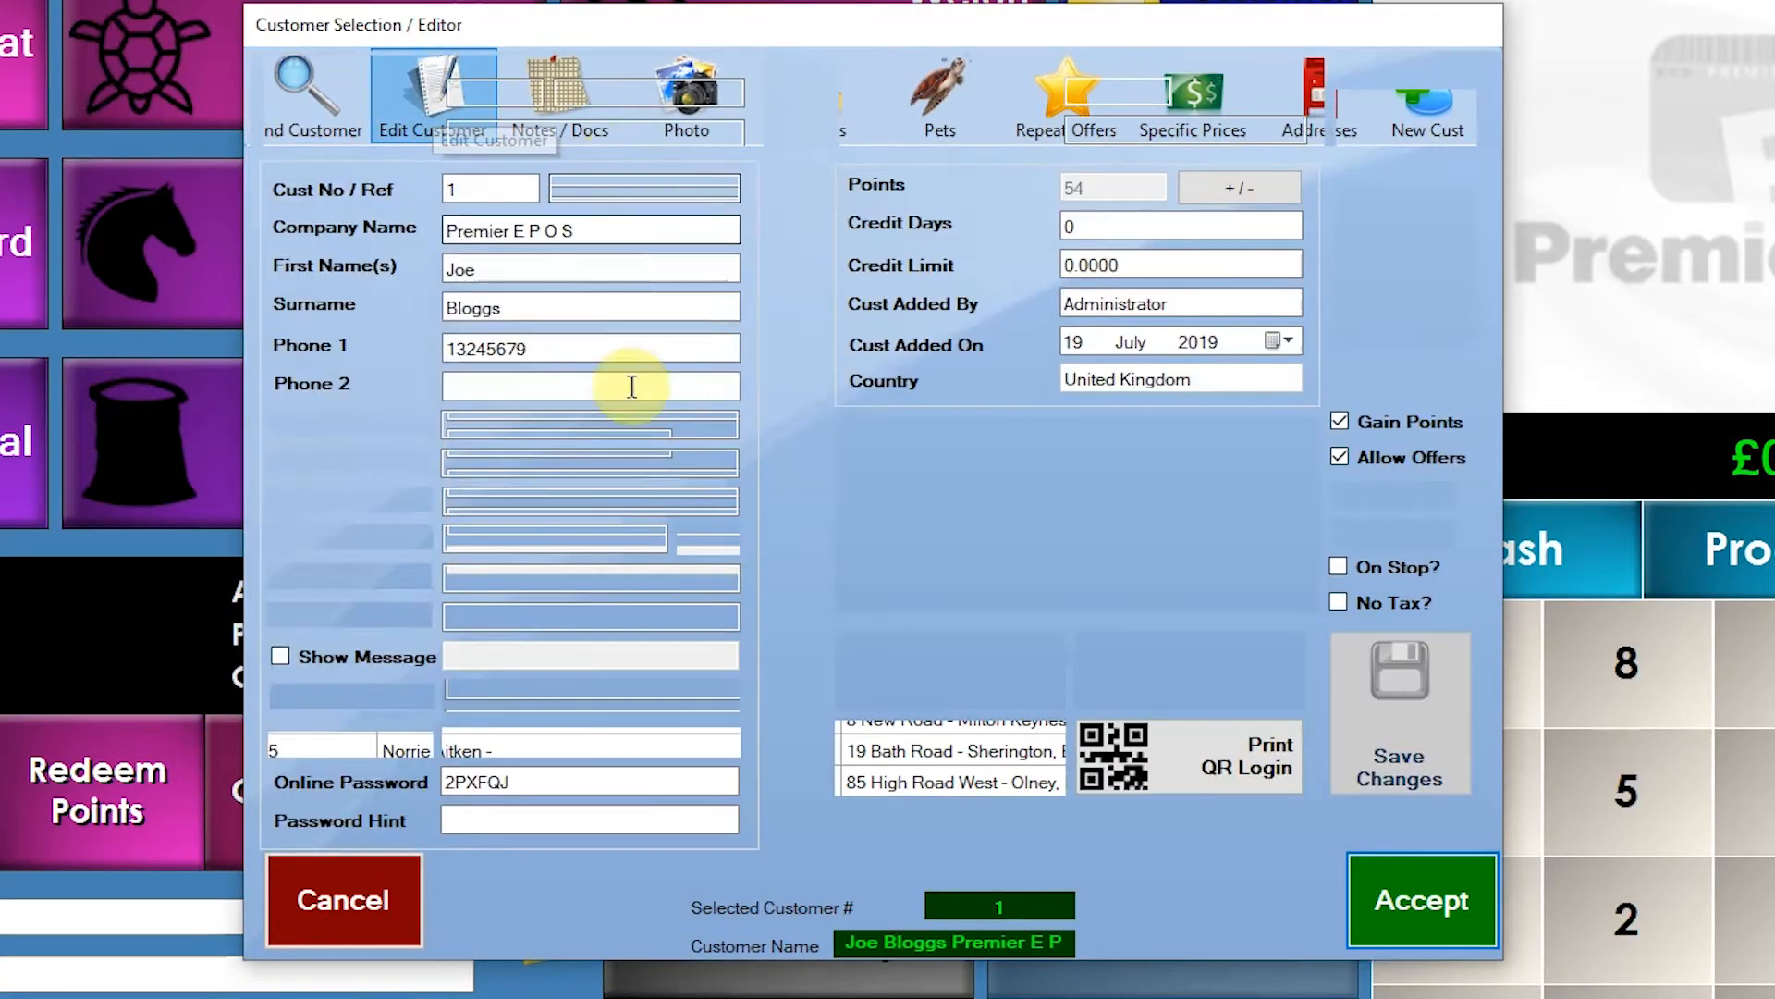